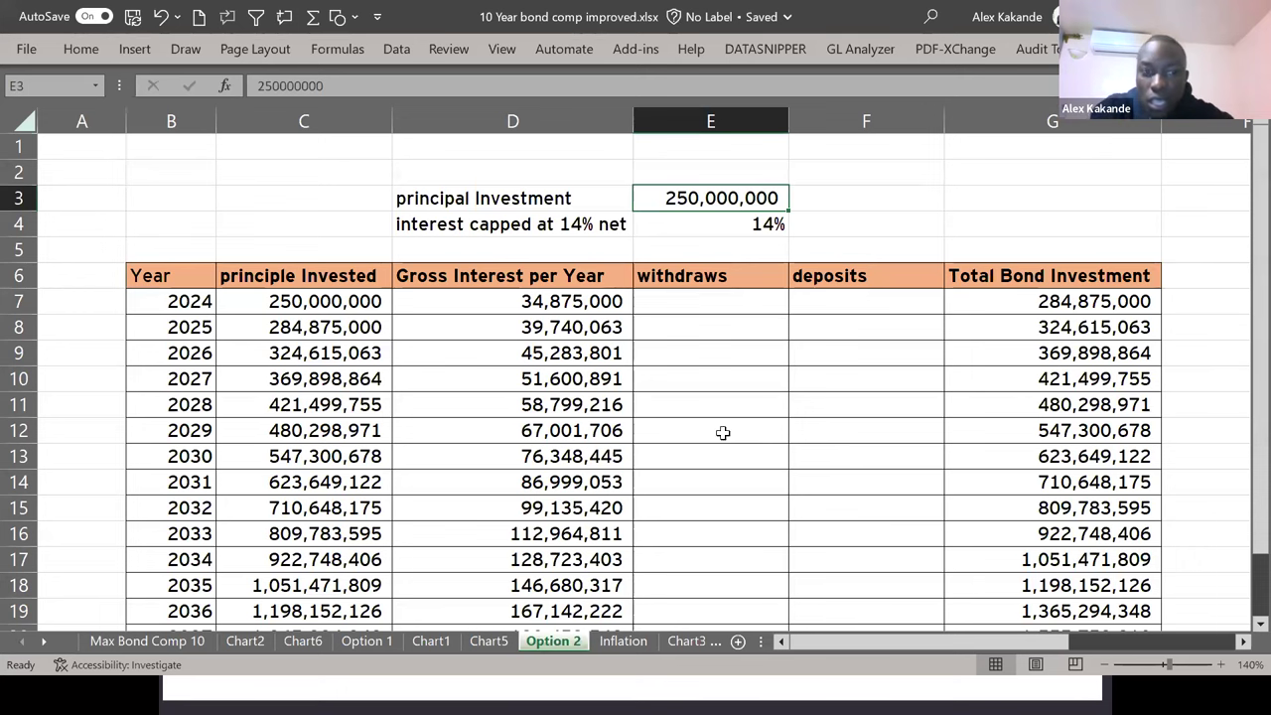
# Set the principal investment in E3 to 25,000,000 and check the total bond investment for 2037.
pyautogui.scroll(-1, 599, 512)
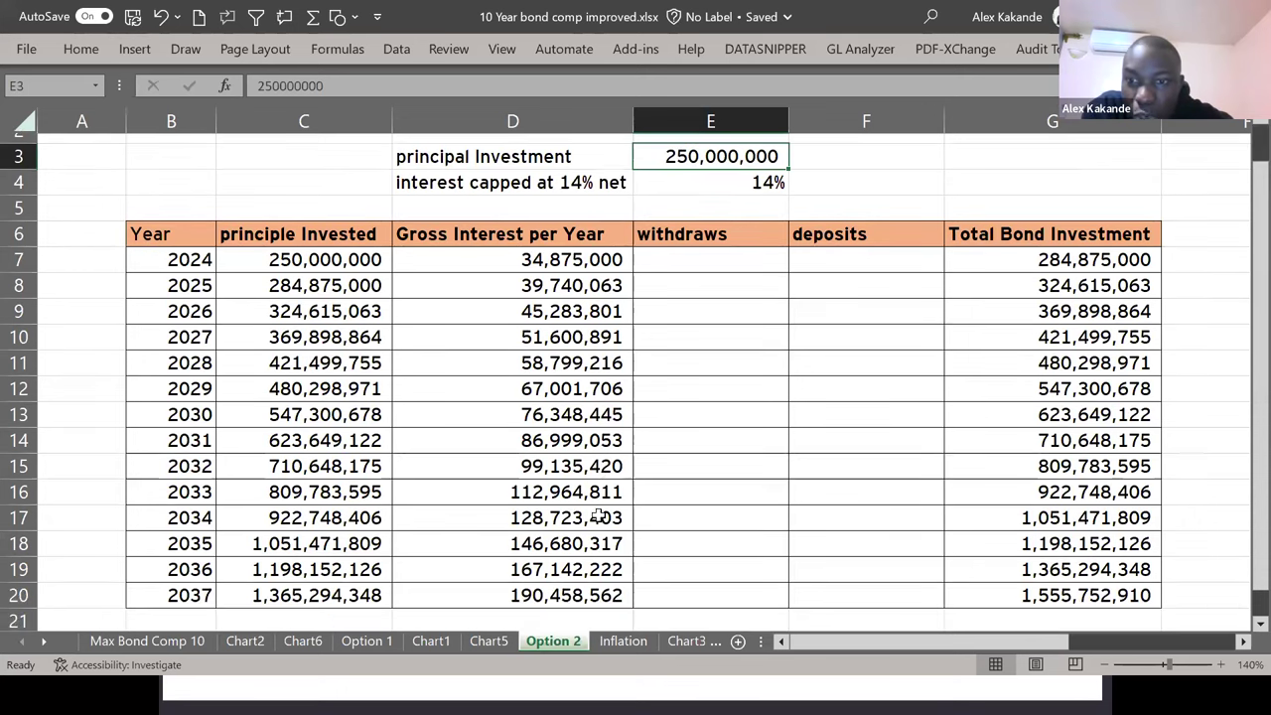
pyautogui.click(1060, 596)
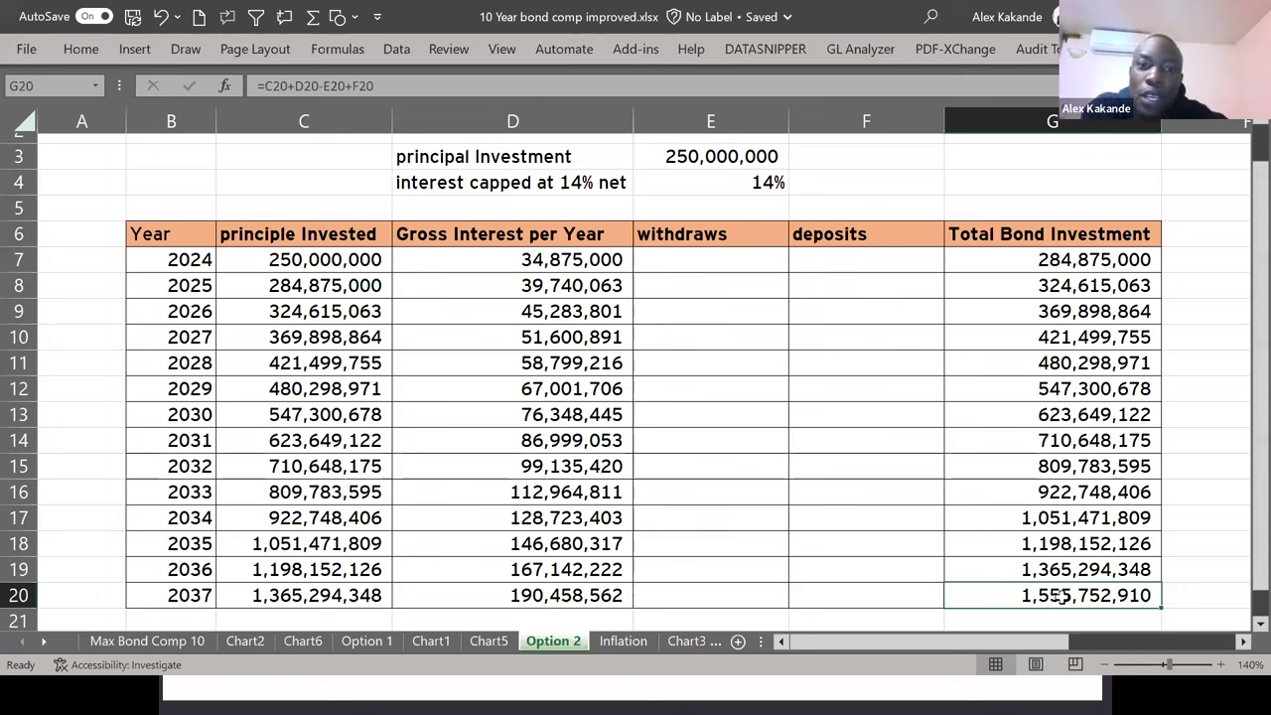
pyautogui.click(685, 161)
pyautogui.click(337, 88)
pyautogui.press('BackSpace')
pyautogui.press('Return')
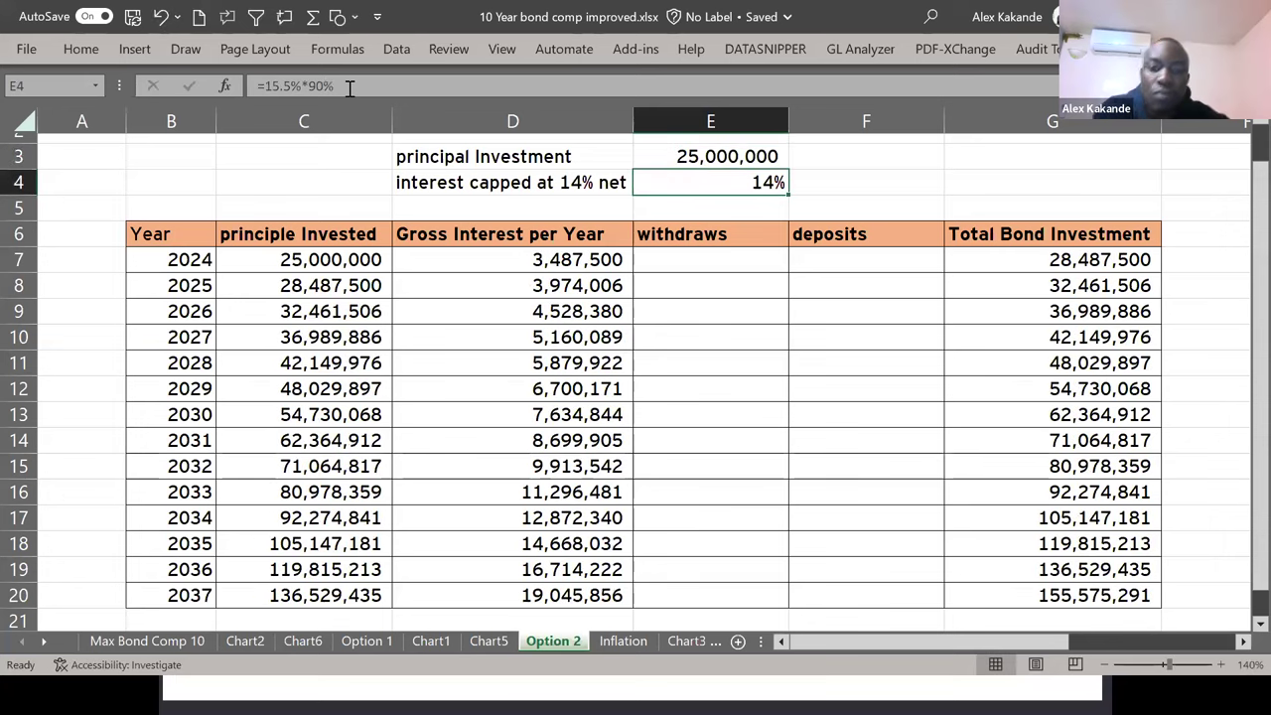
pyautogui.click(1087, 596)
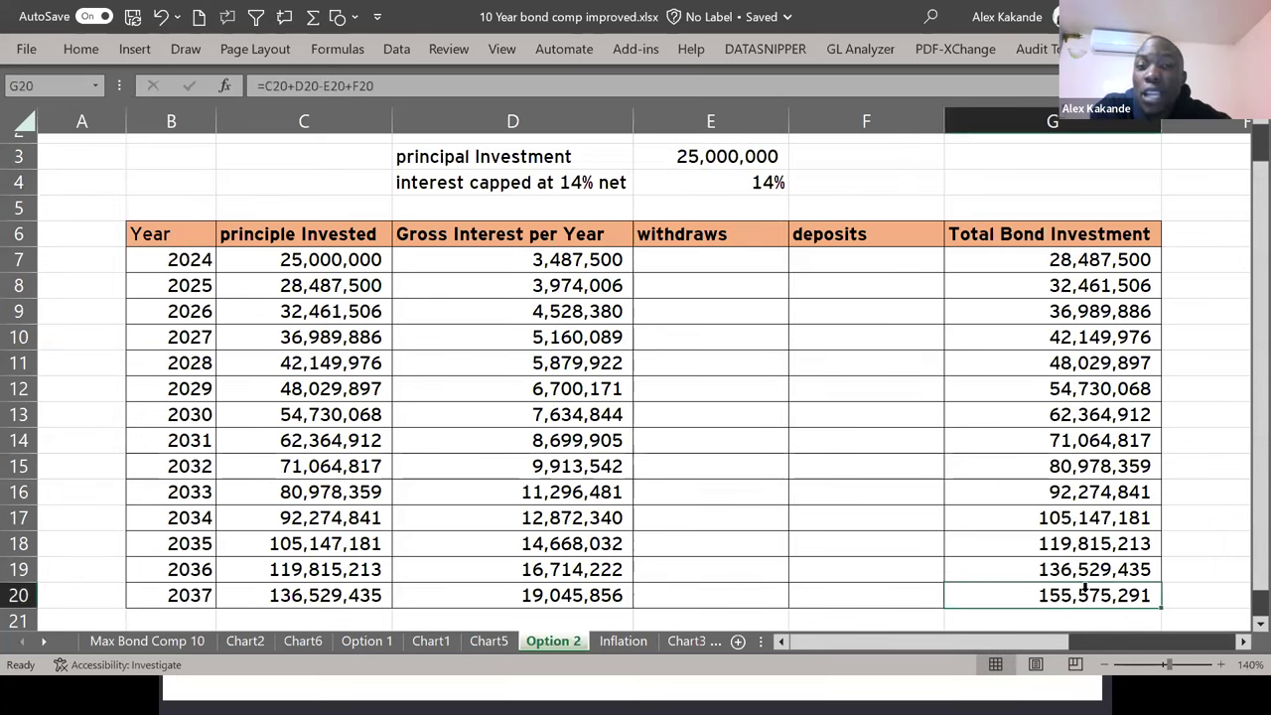
# Enter a deposit of 25,000,000 for 2024 in cell F7.
pyautogui.click(836, 259)
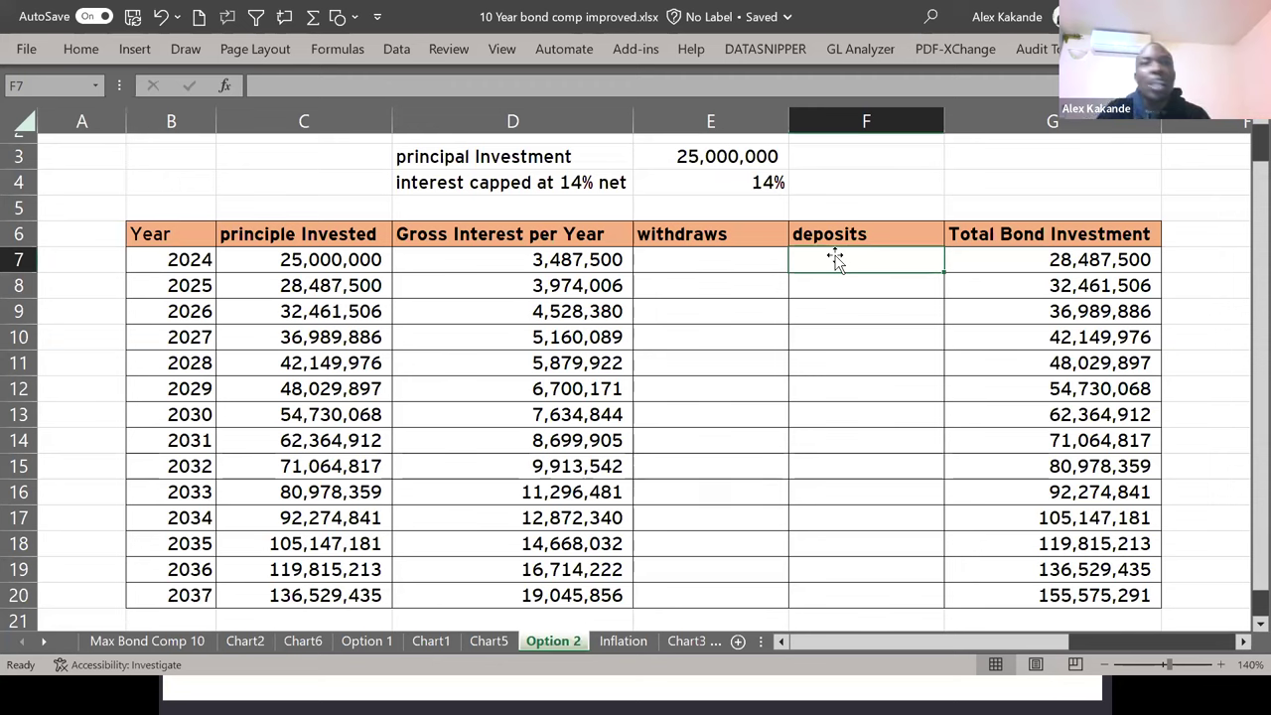
pyautogui.write('25,000,00')
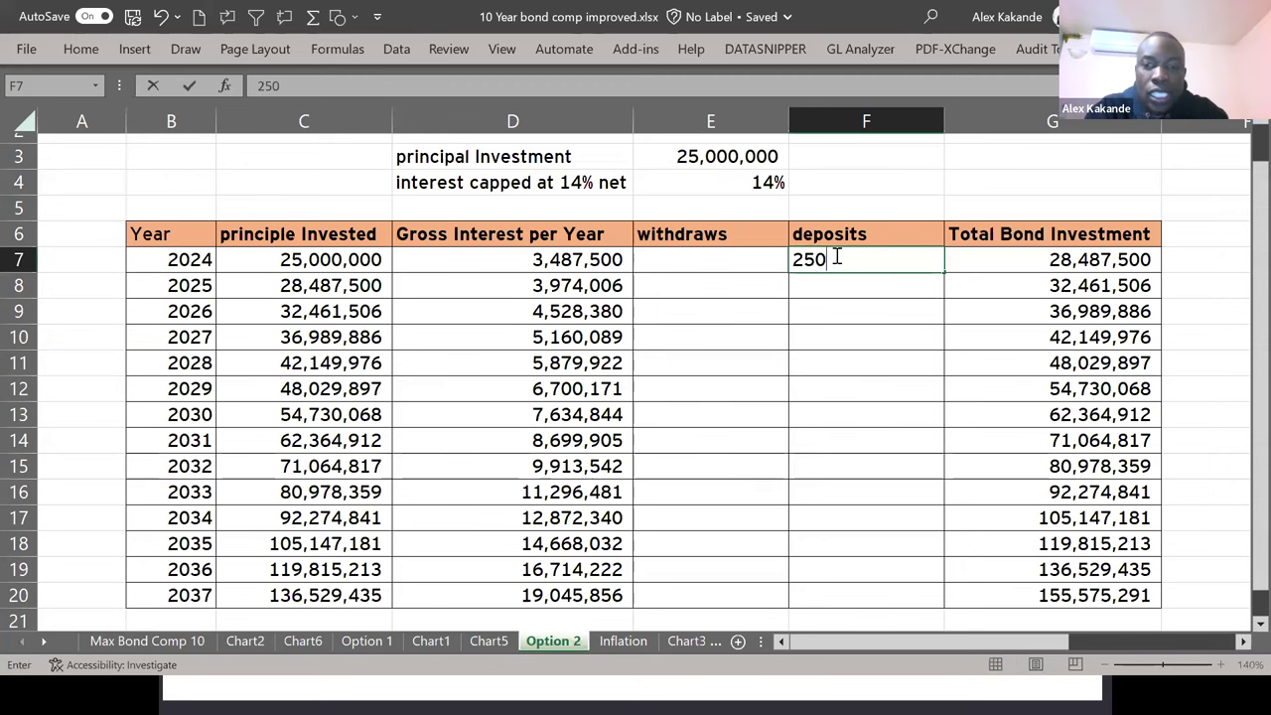
pyautogui.write('0')
pyautogui.press('Return')
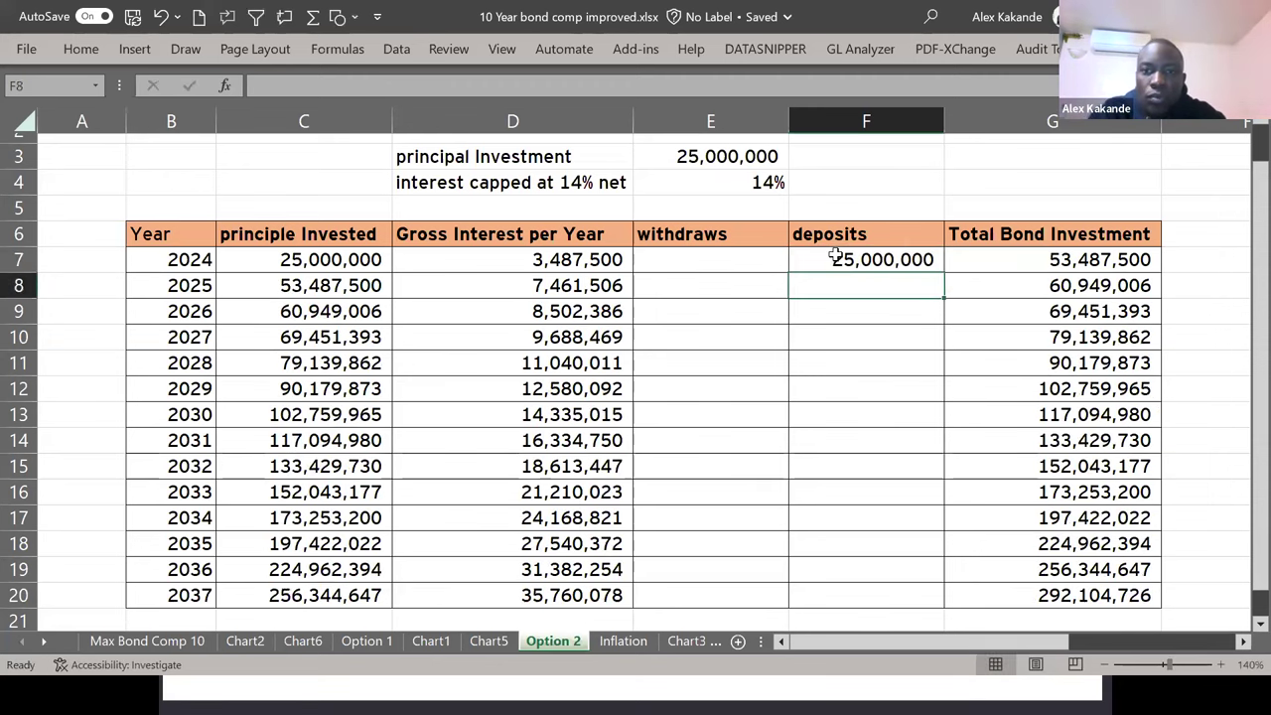
# Link the 2025 deposit to the one above with =F7 and fill the formula through 2037.
pyautogui.write('=')
pyautogui.click(839, 260)
pyautogui.hotkey('ctrl', 'Return')
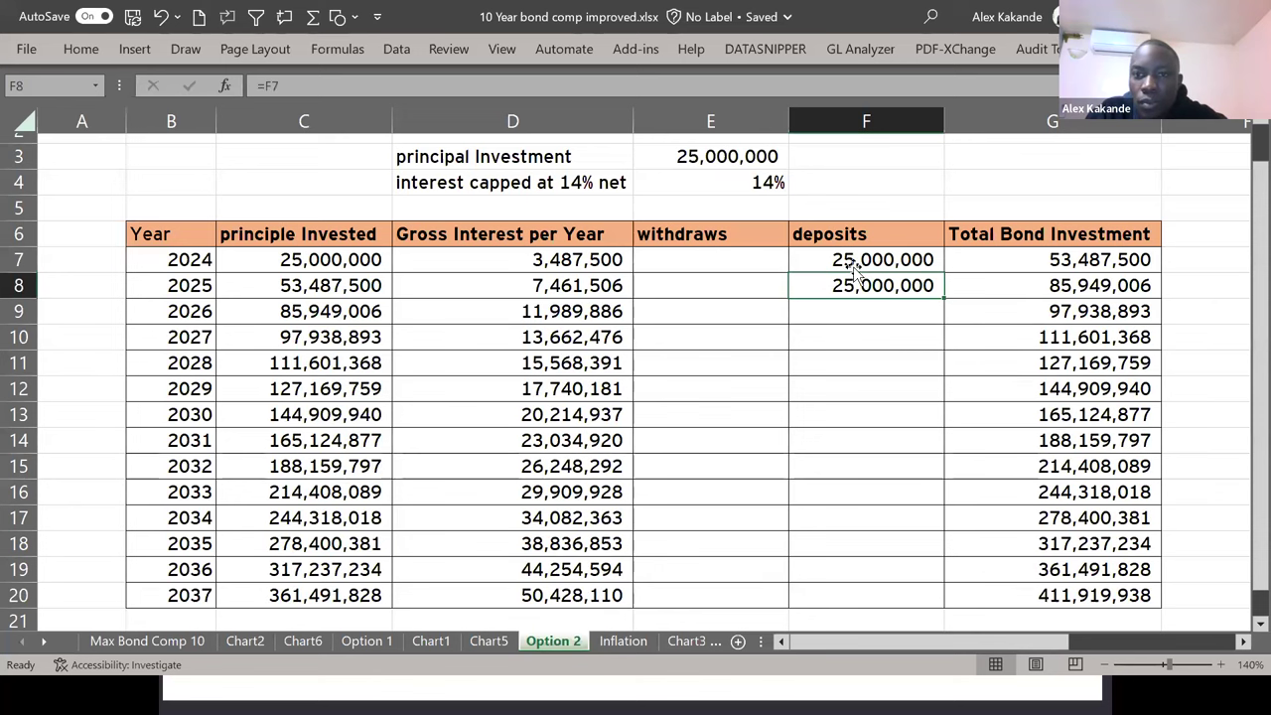
pyautogui.doubleClick(945, 297)
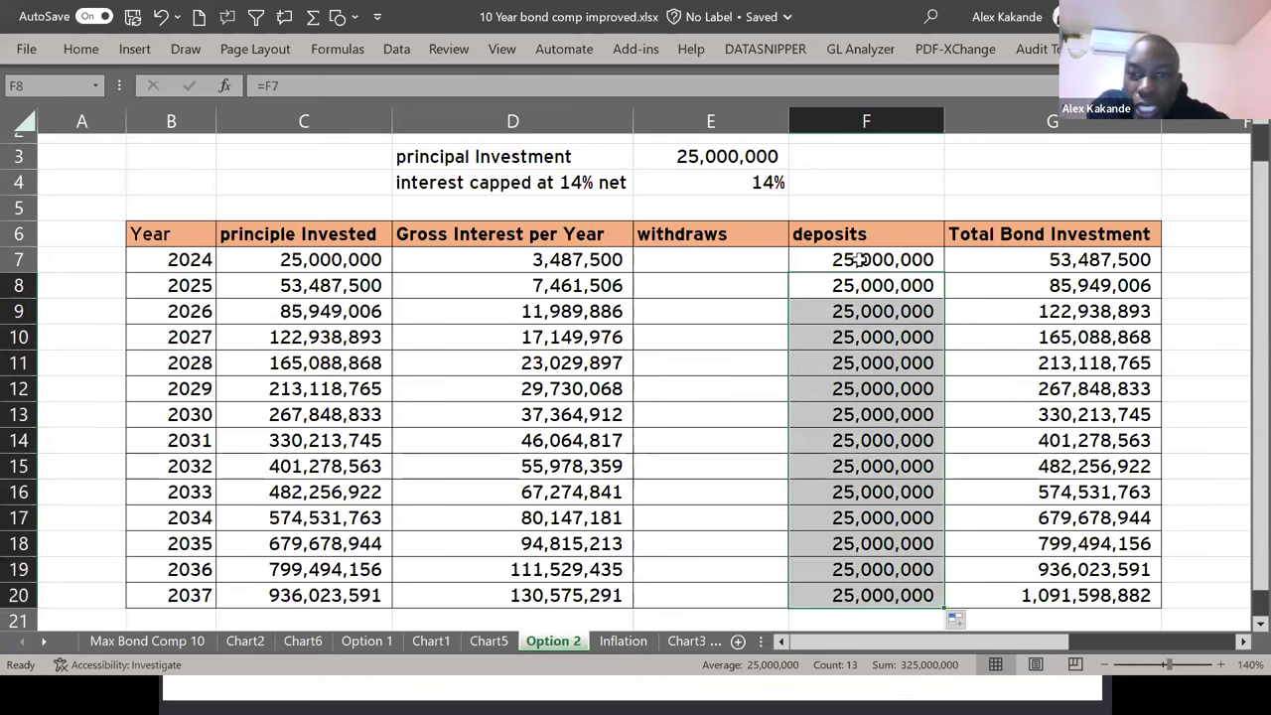
pyautogui.click(715, 156)
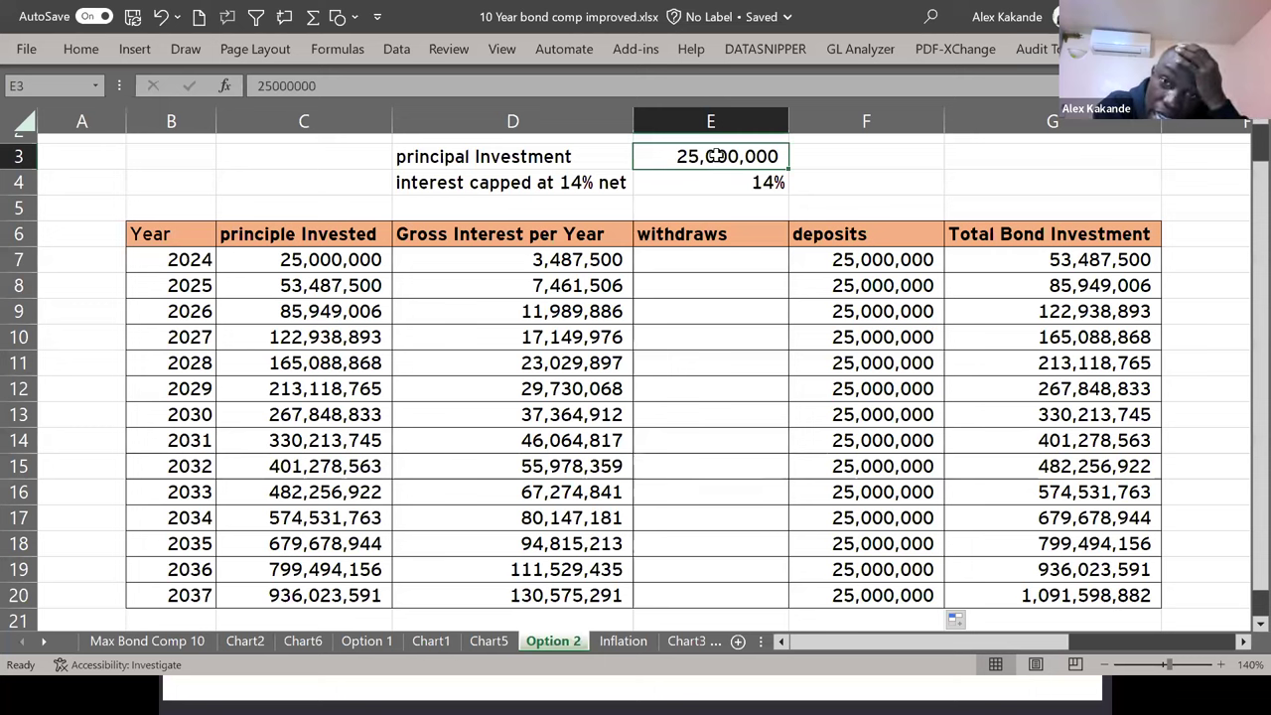
# Add a second series of years beside the table, from 2010 in A7 to 2023 in A20.
pyautogui.click(99, 253)
pyautogui.write('2013')
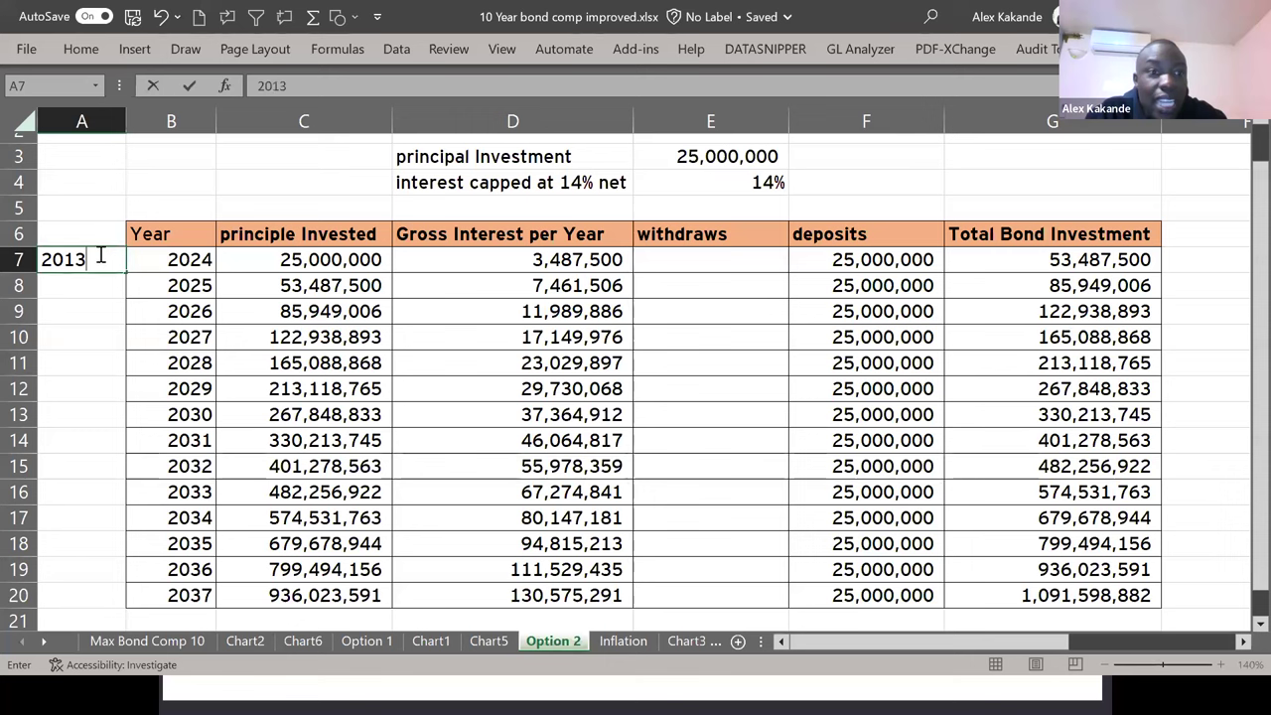
pyautogui.press('BackSpace')
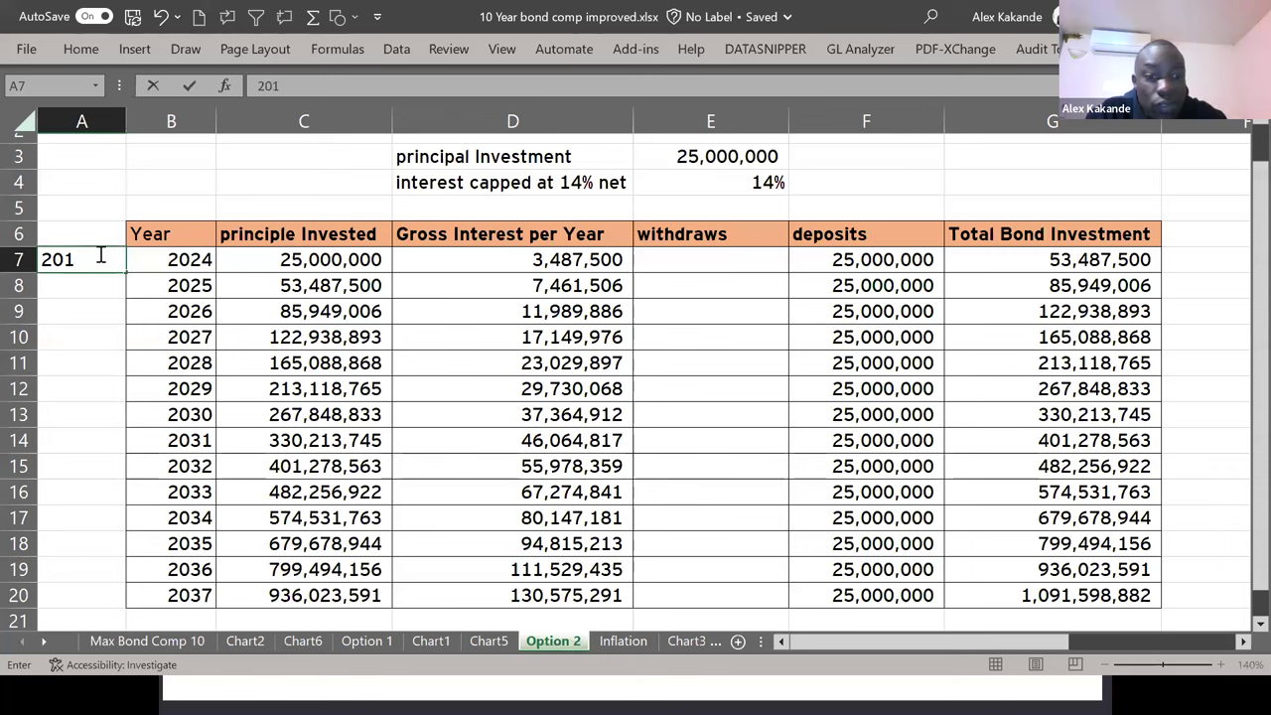
pyautogui.write('0')
pyautogui.press('Return')
pyautogui.write('2011')
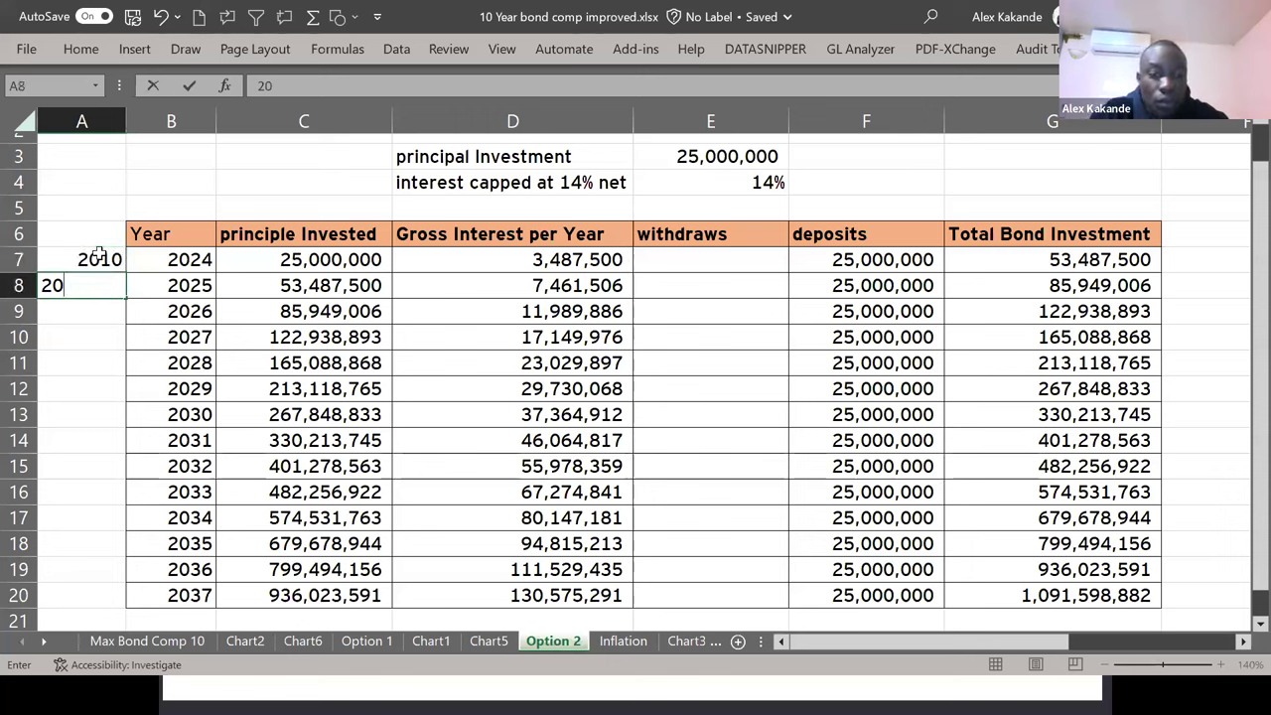
pyautogui.press('Return')
pyautogui.click(100, 256)
pyautogui.moveTo(99, 278); pyautogui.dragTo(105, 286)
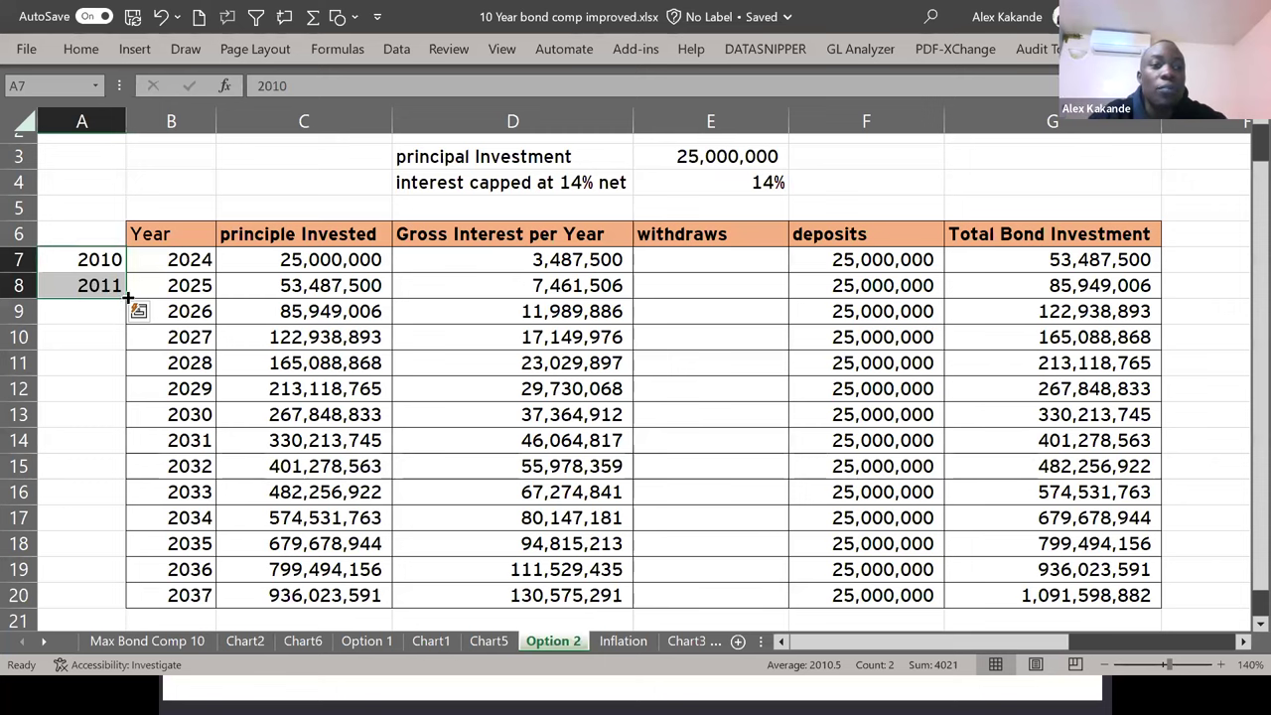
pyautogui.doubleClick(126, 296)
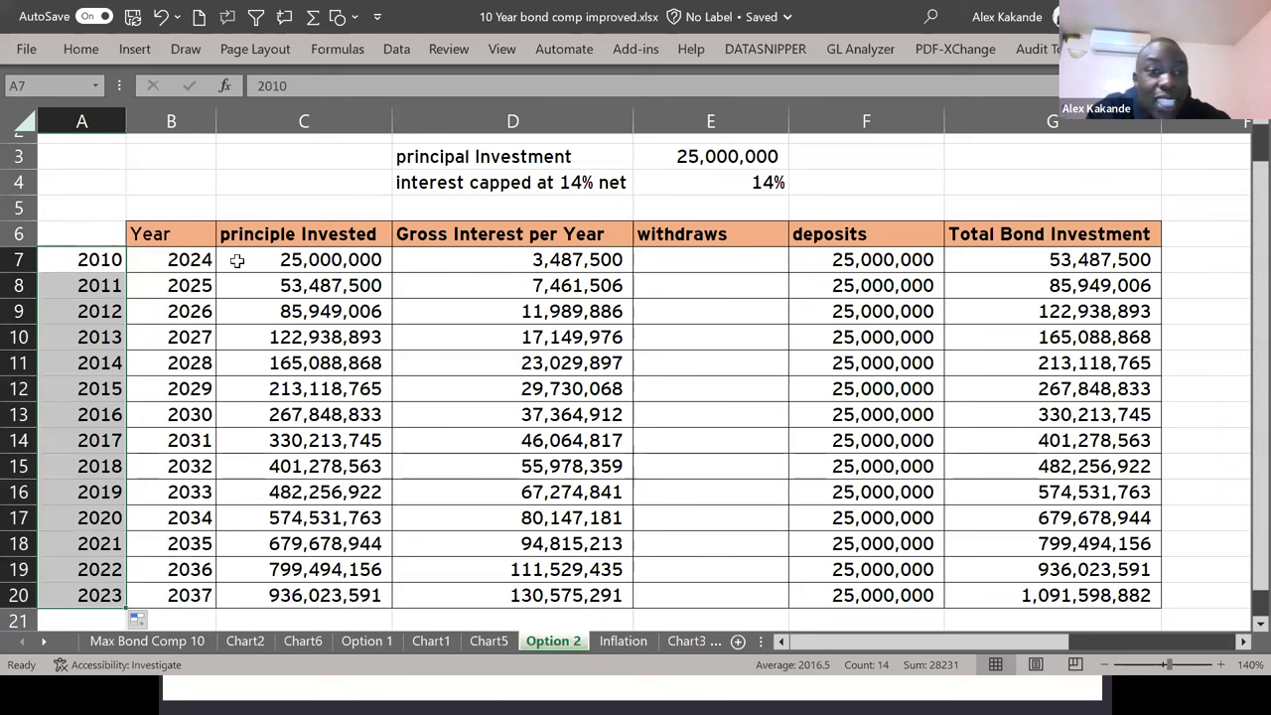
# Check the first year, the principal investment, the final total bond investment and the interest rate.
pyautogui.click(85, 260)
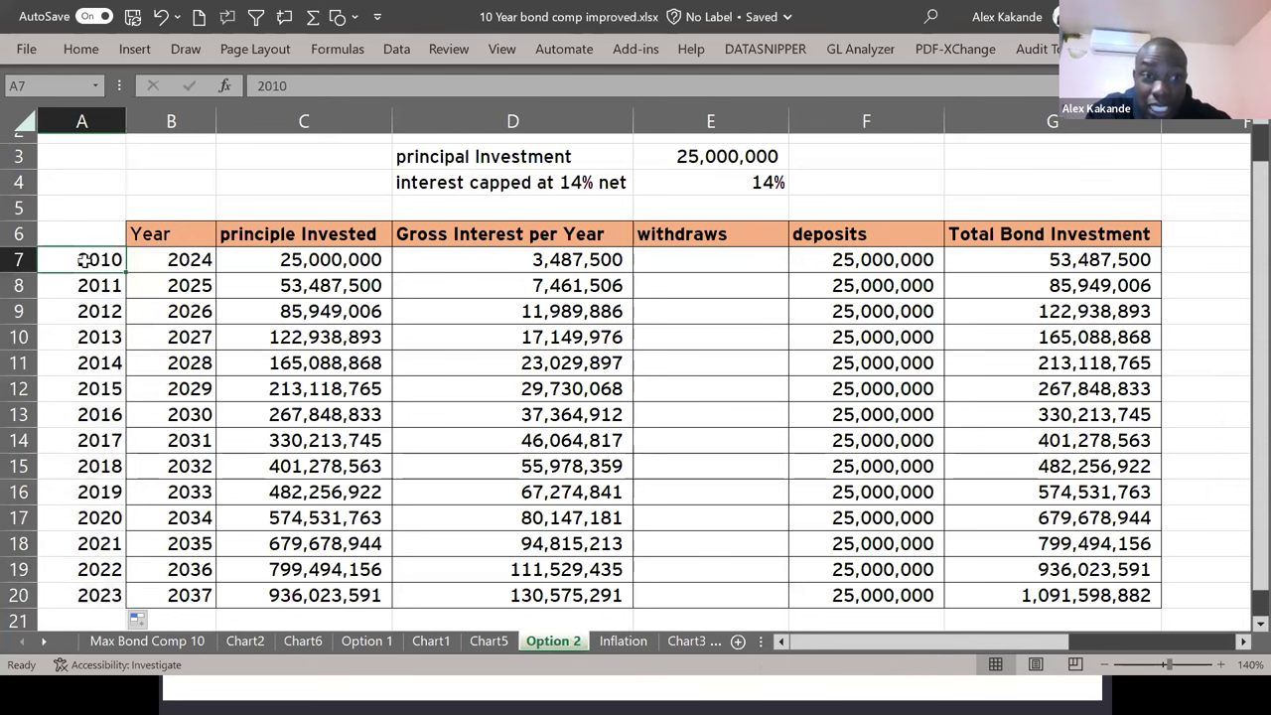
pyautogui.click(703, 155)
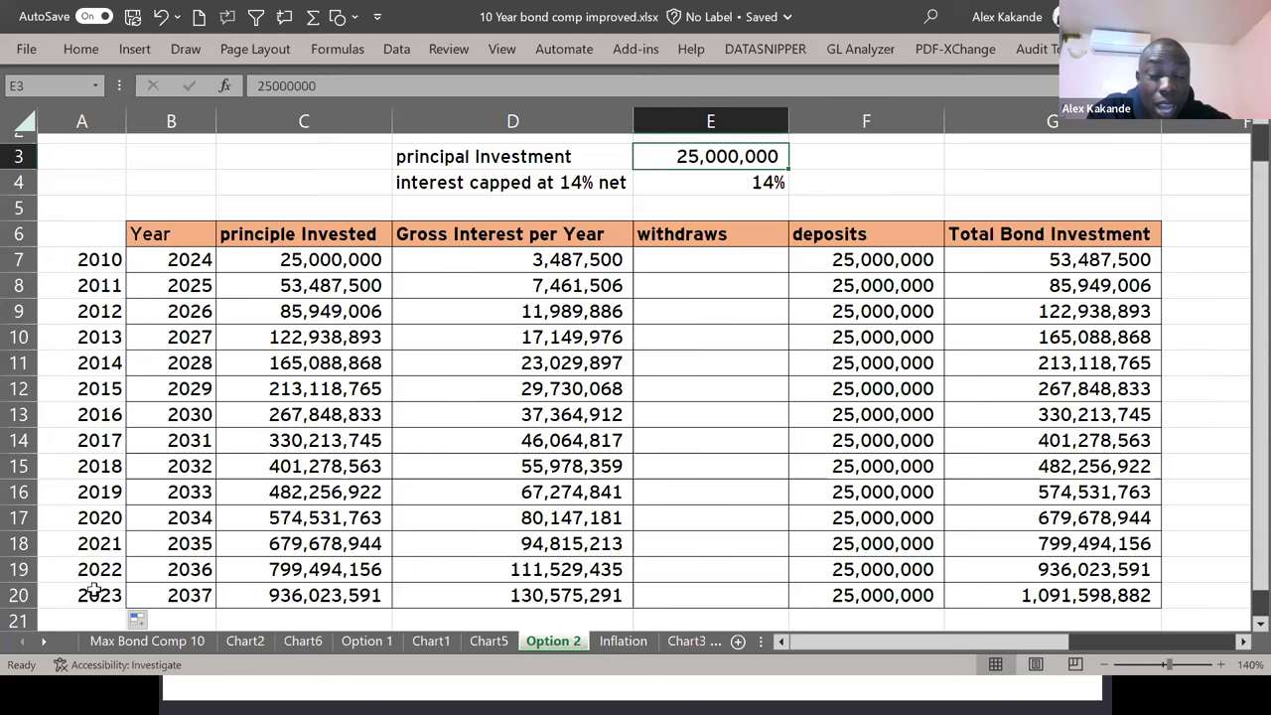
pyautogui.click(1087, 594)
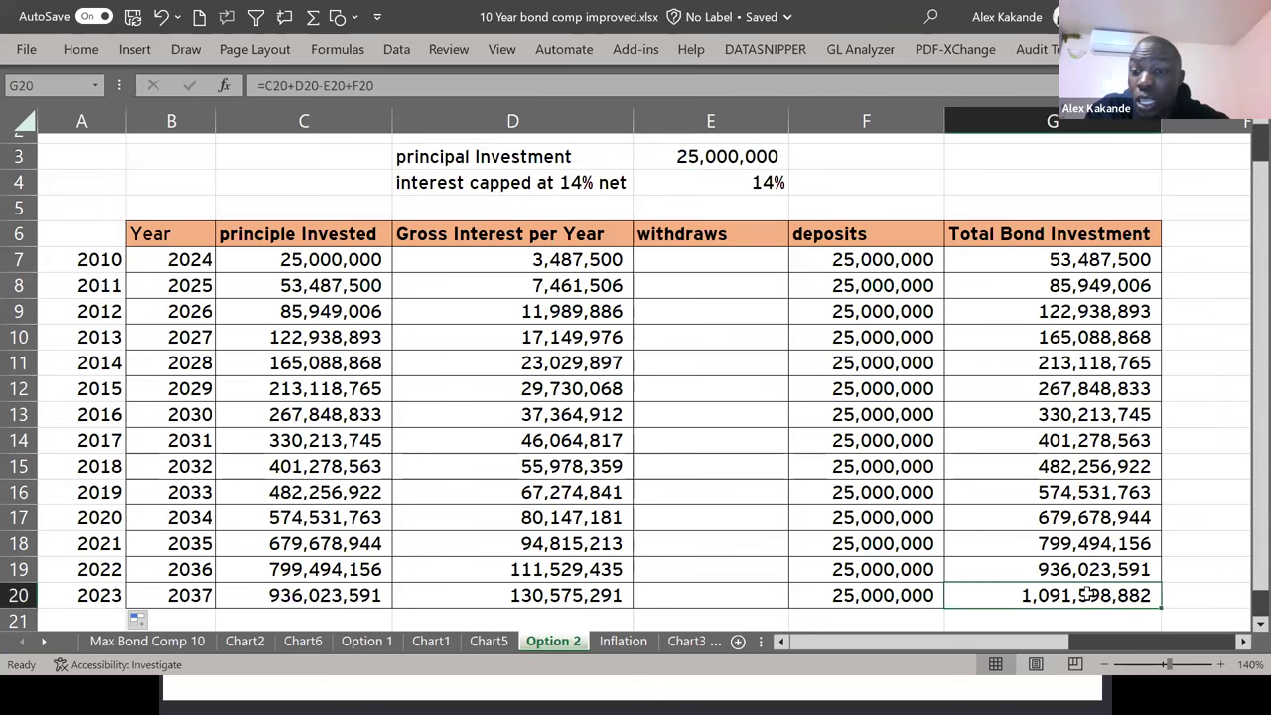
pyautogui.click(713, 176)
pyautogui.click(866, 174)
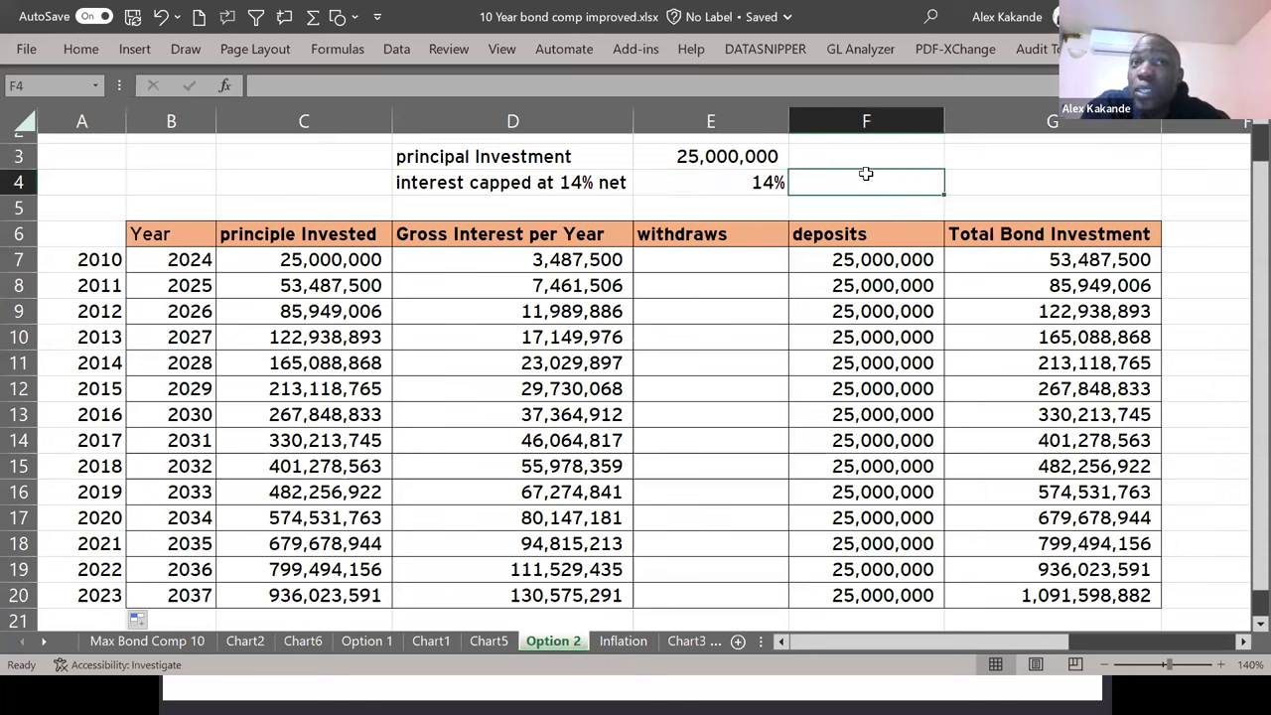
# Try a gross interest rate of 19% in the E4 formula, giving =19%*90%, and undo the change.
pyautogui.click(736, 178)
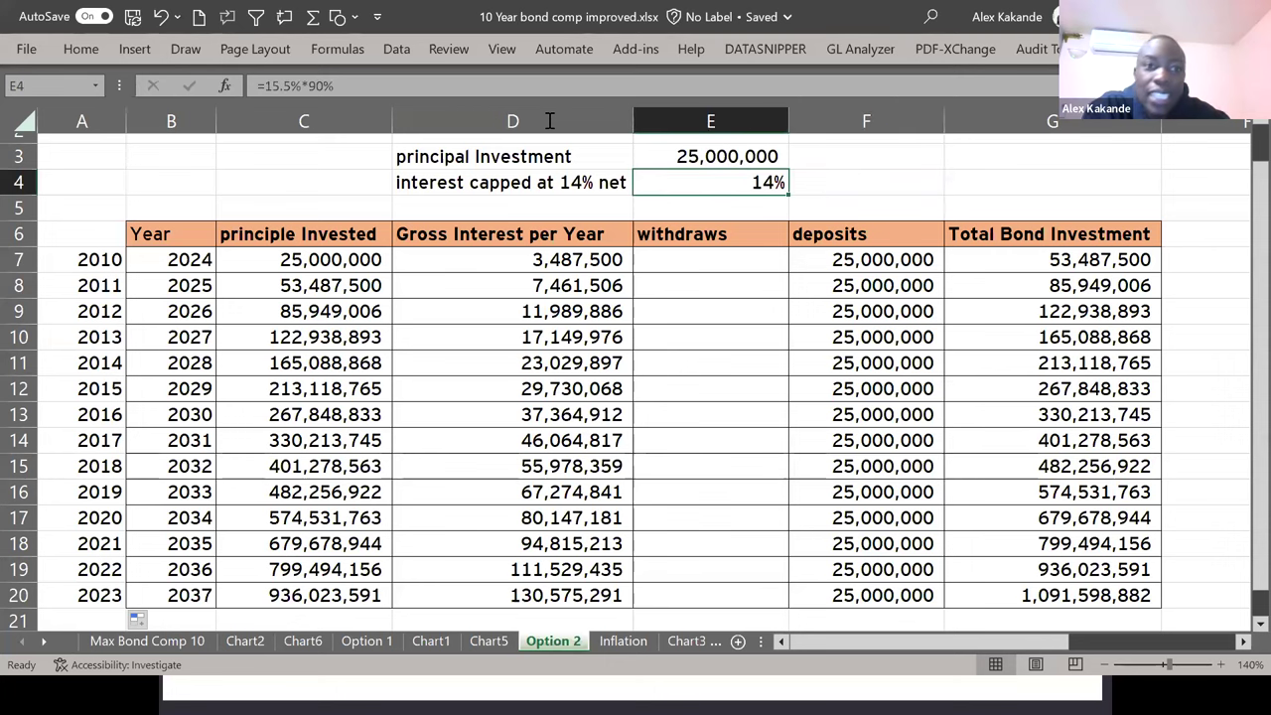
pyautogui.click(282, 85)
pyautogui.press('BackSpace')
pyautogui.press('BackSpace')
pyautogui.press('BackSpace')
pyautogui.write('9')
pyautogui.press('Return')
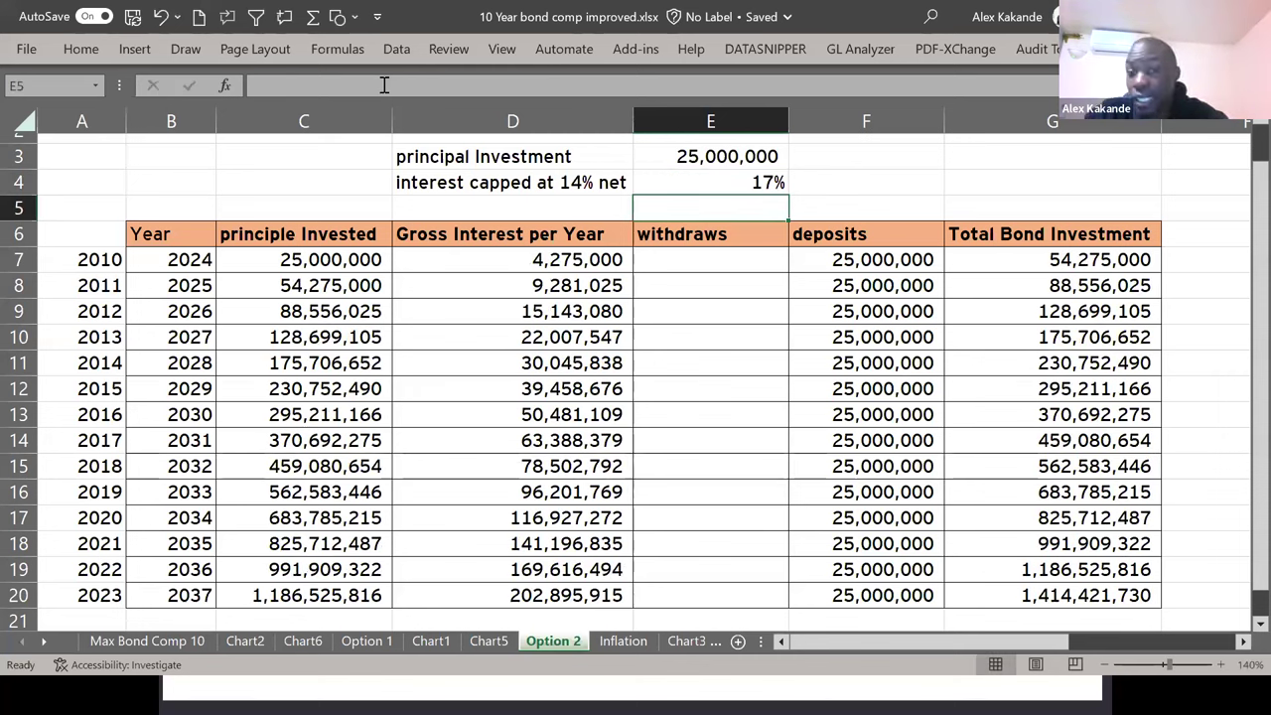
pyautogui.hotkey('ctrl', 'z')
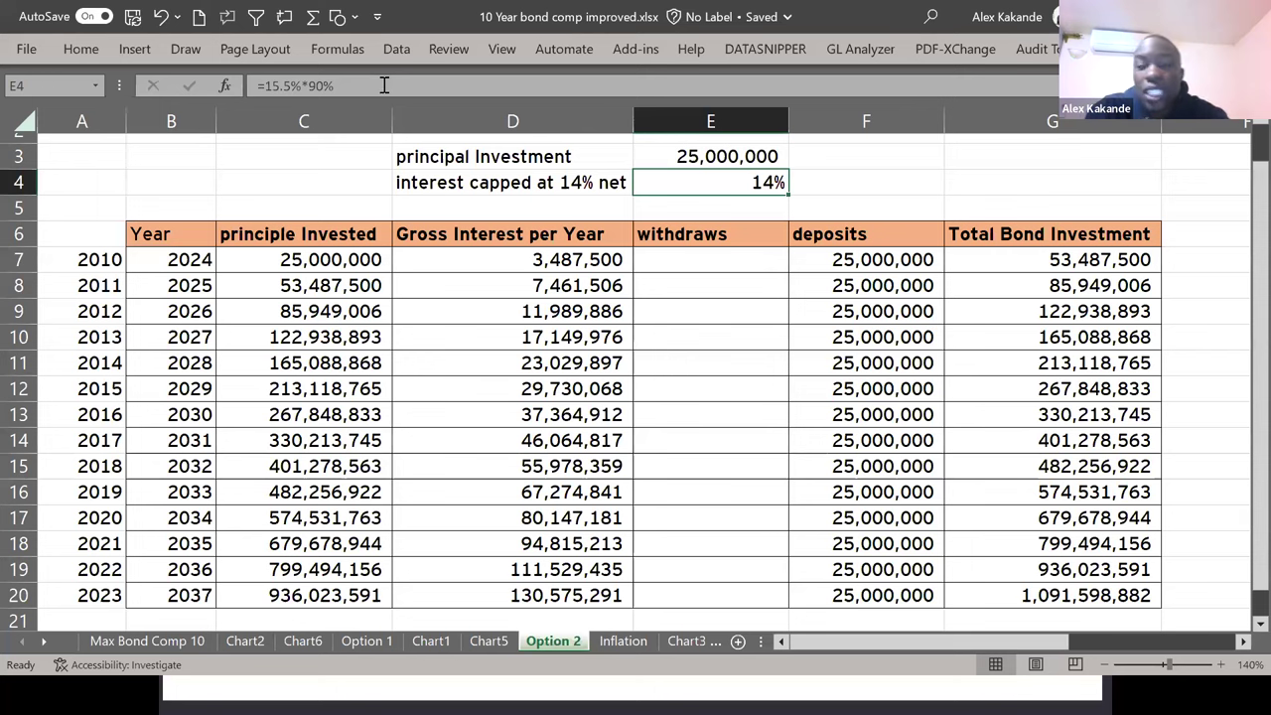
# Review the starting year and principal investment against the gross interest earned in the last year.
pyautogui.click(162, 234)
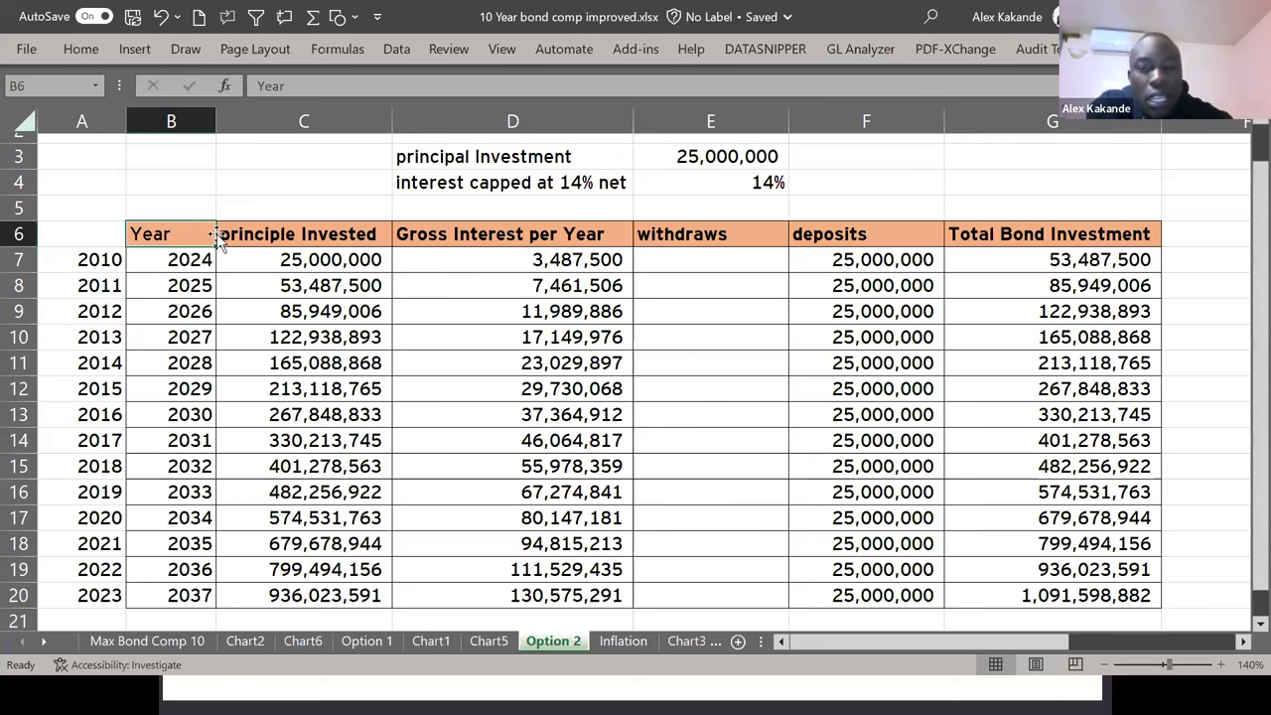
pyautogui.click(701, 157)
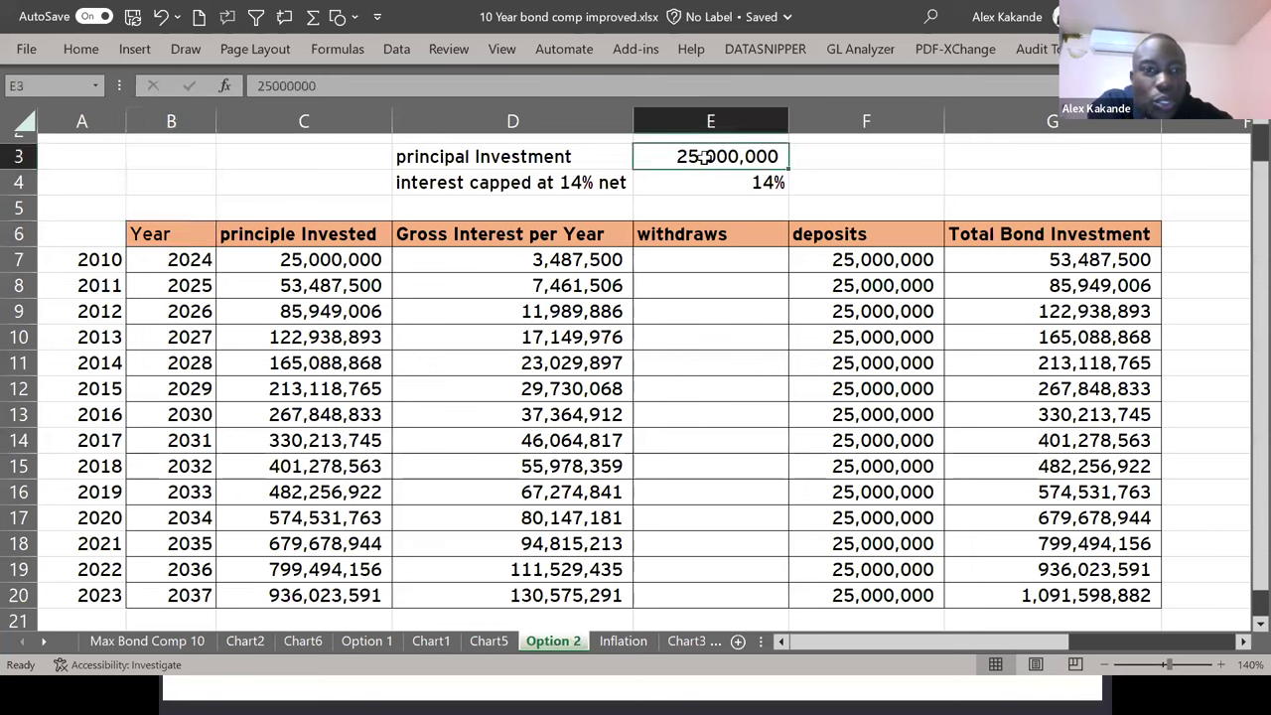
pyautogui.click(82, 255)
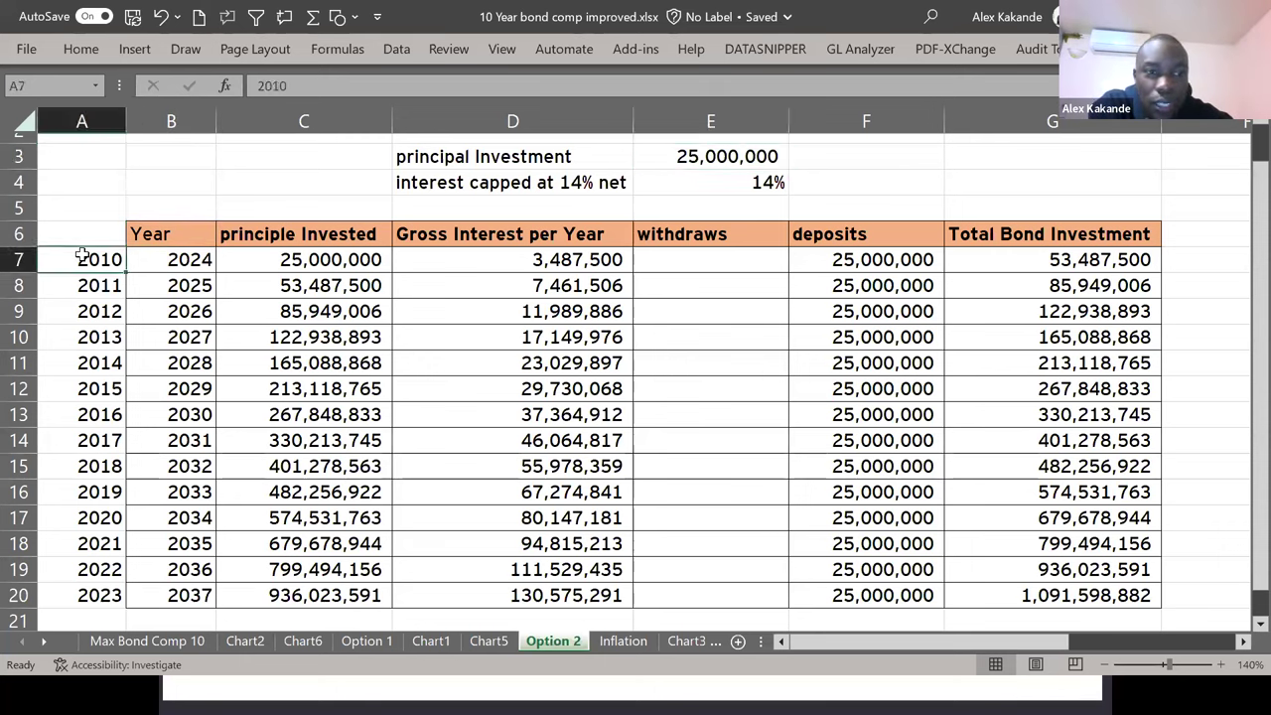
pyautogui.click(711, 156)
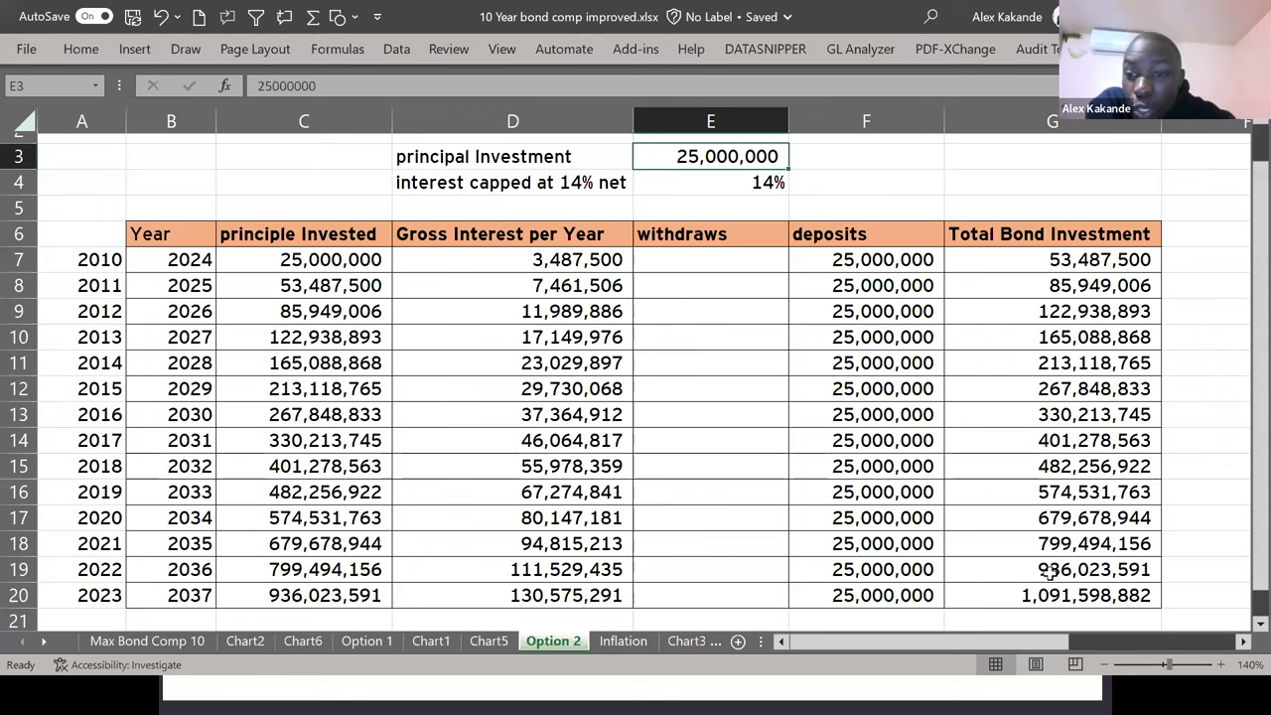
pyautogui.click(545, 594)
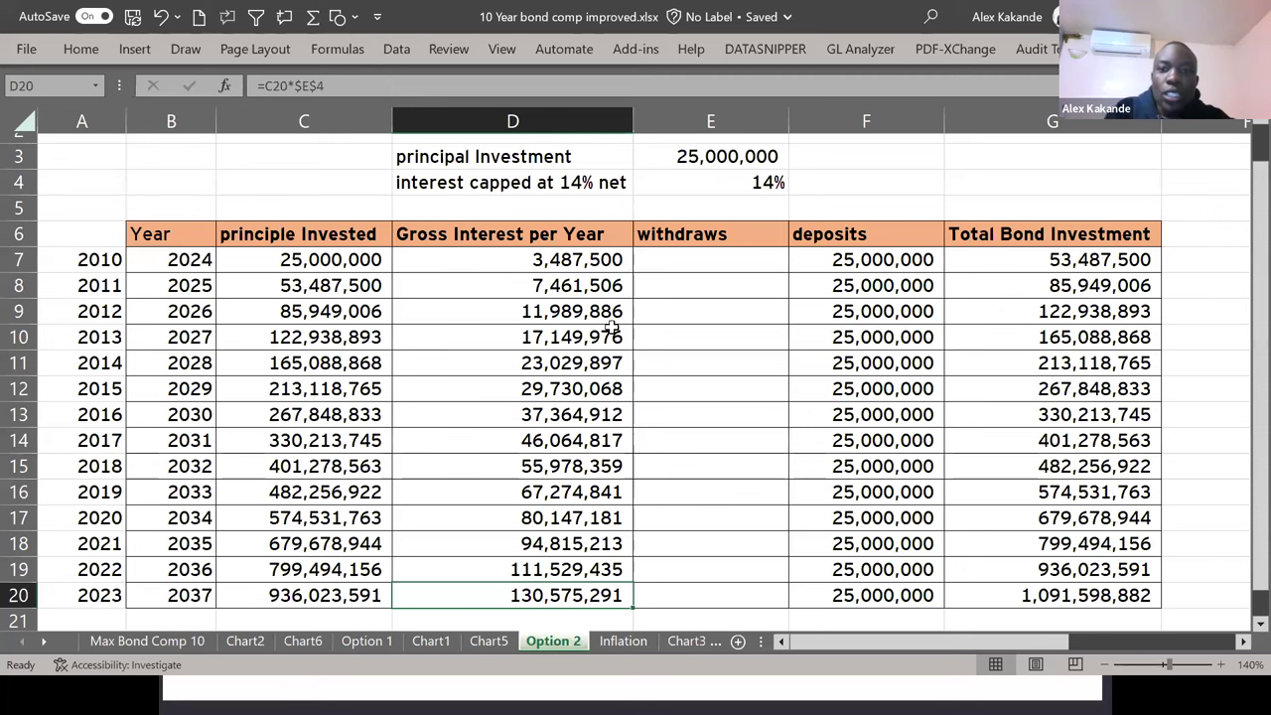
# Try clearing all deposits in F7:F20, compare the first and last years, and undo the deletion.
pyautogui.click(839, 260)
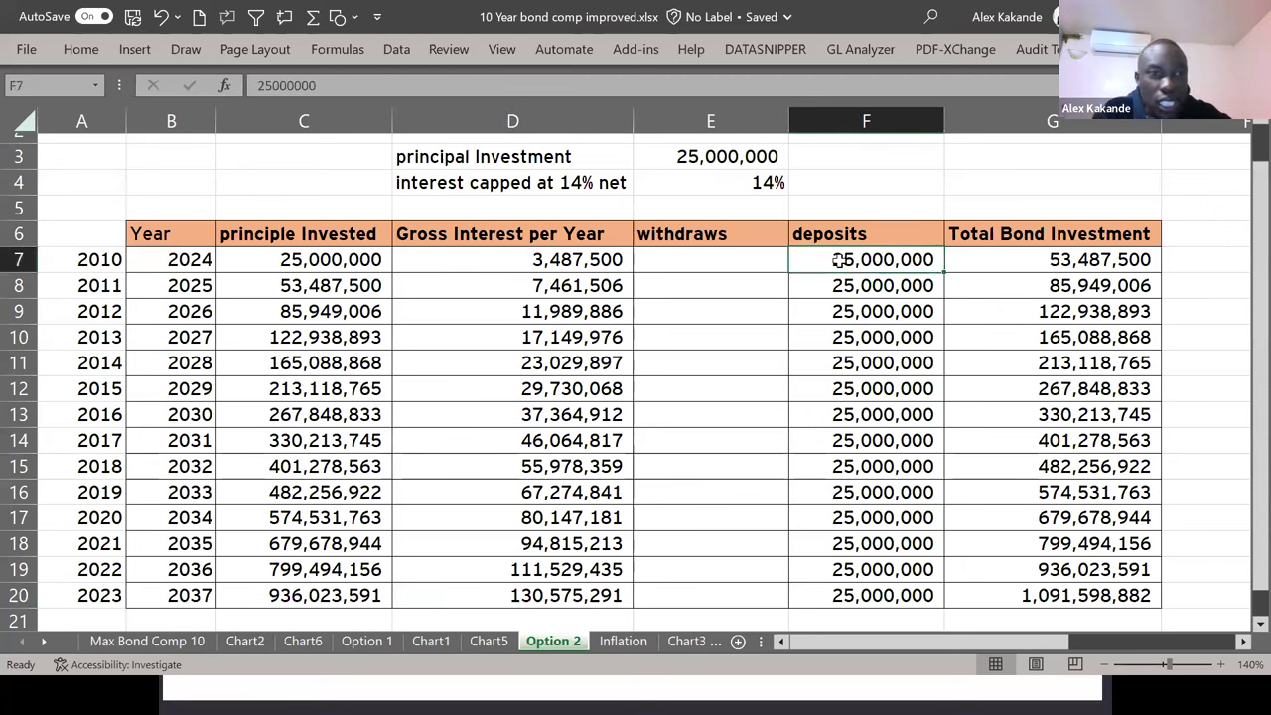
pyautogui.hotkey('ctrl', 'shift', 'Down')
pyautogui.press('Delete')
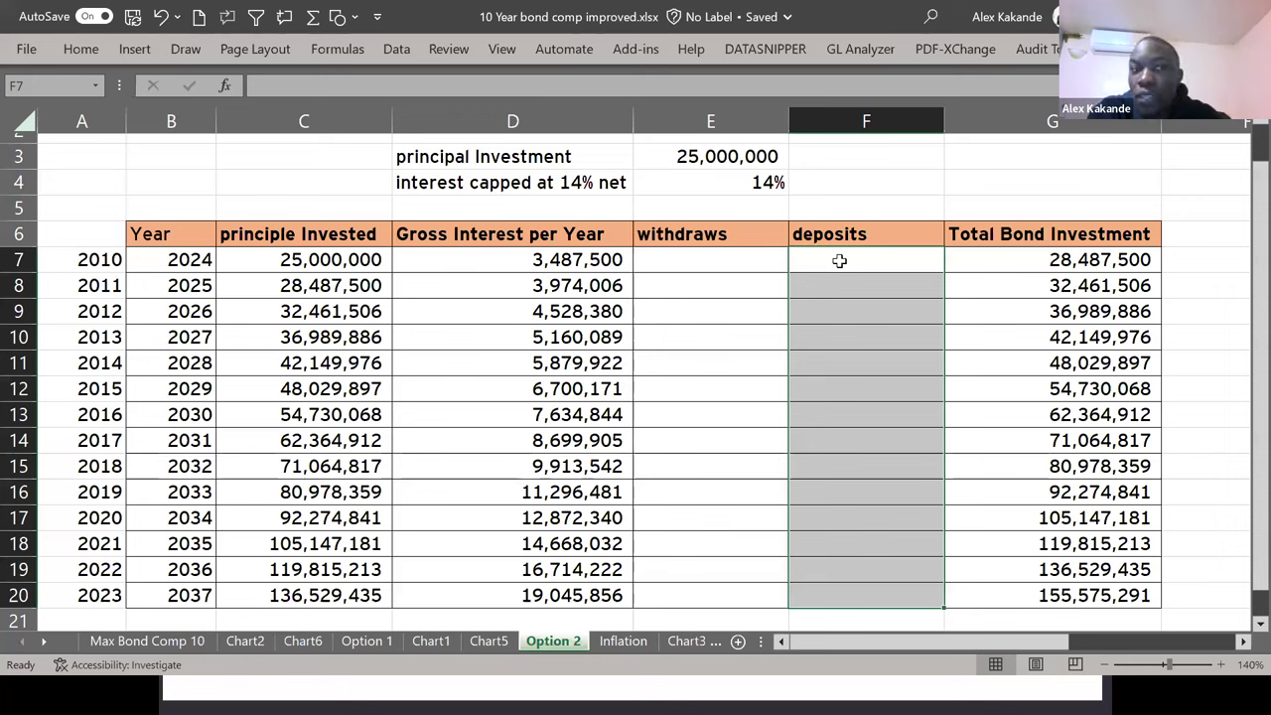
pyautogui.click(103, 256)
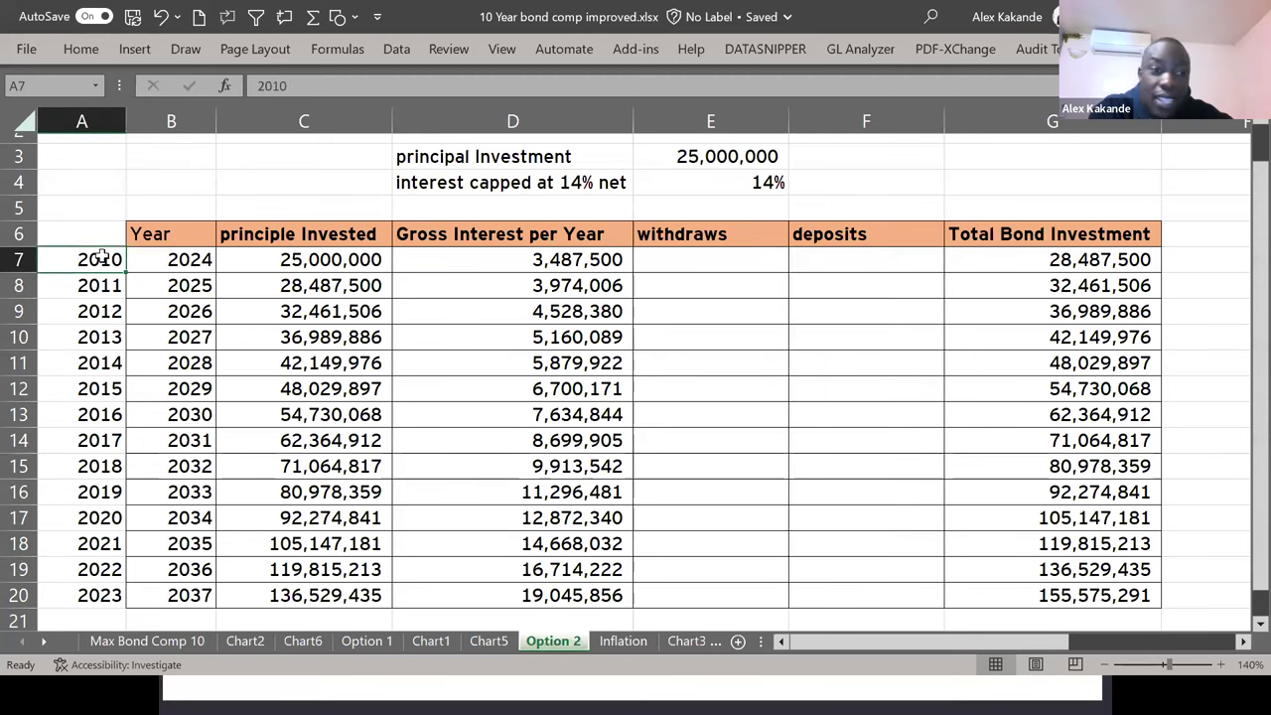
pyautogui.click(112, 594)
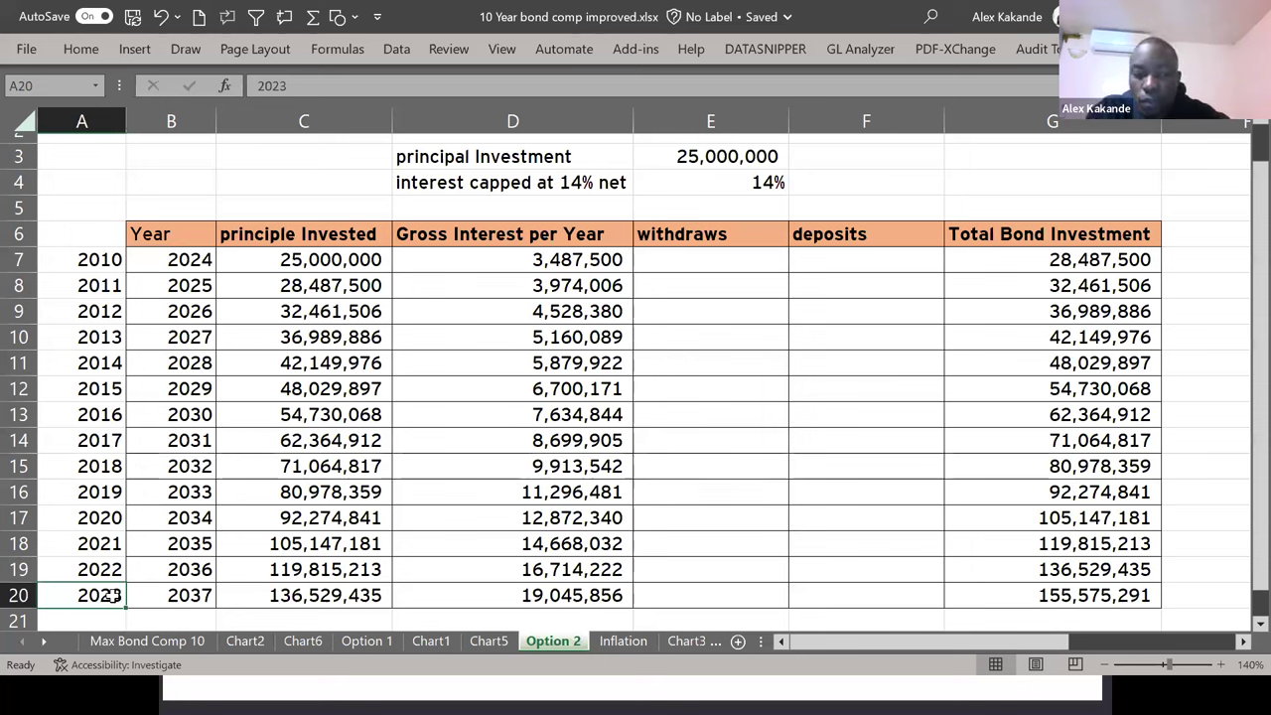
pyautogui.hotkey('ctrl', 'z')
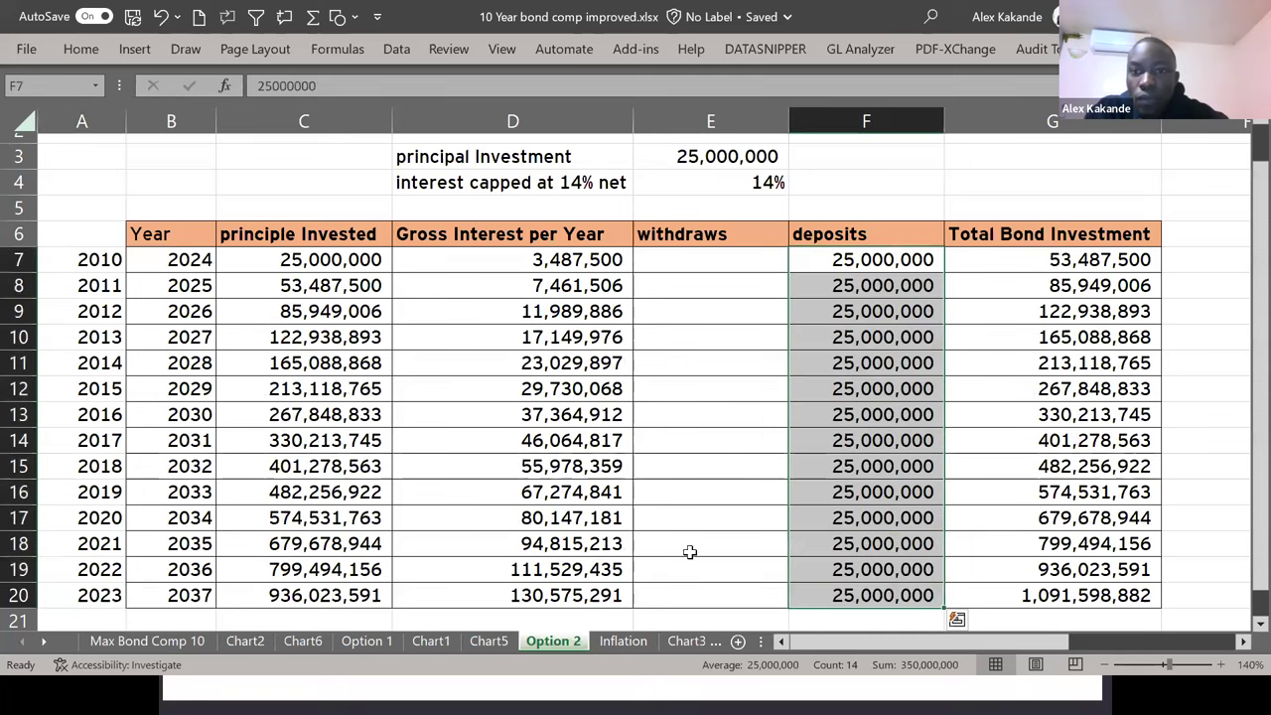
# Clear only the first deposit in F7, keeping the linked formulas below it.
pyautogui.click(833, 261)
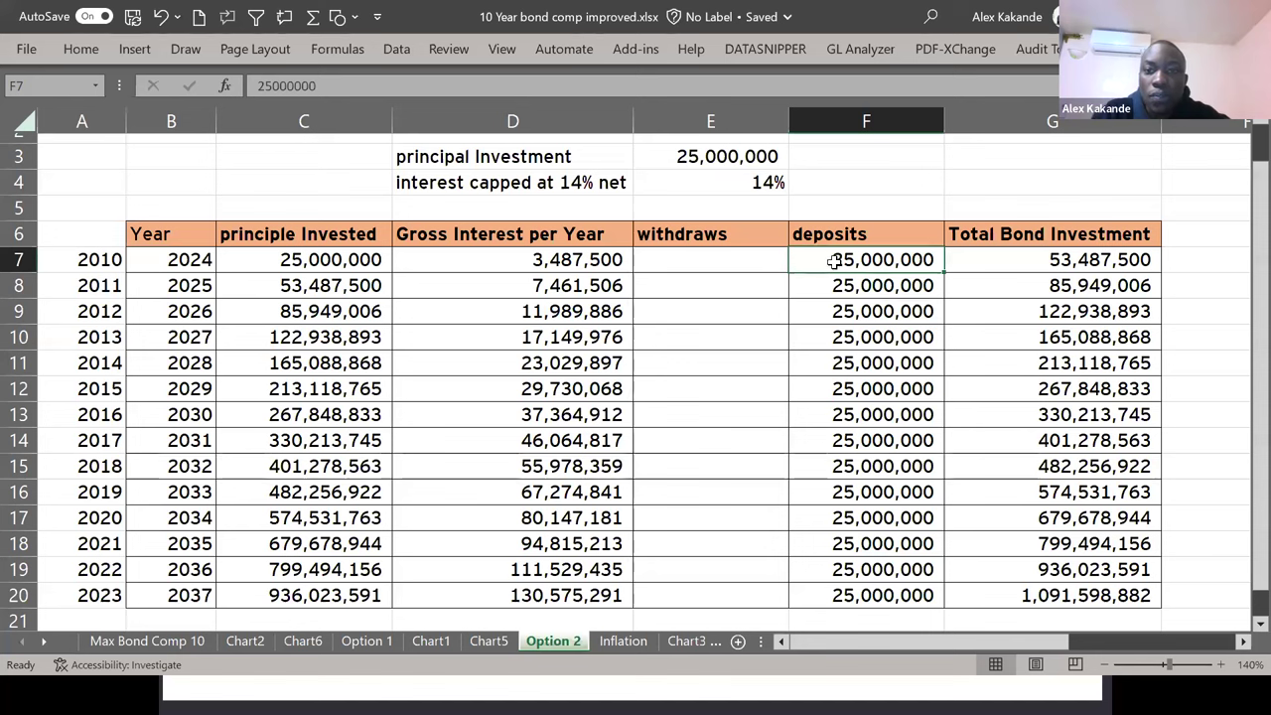
pyautogui.press('BackSpace')
pyautogui.press('Return')
# Set the principal investment in E3 to 250,000,000 and return to the first year in column A.
pyautogui.click(707, 157)
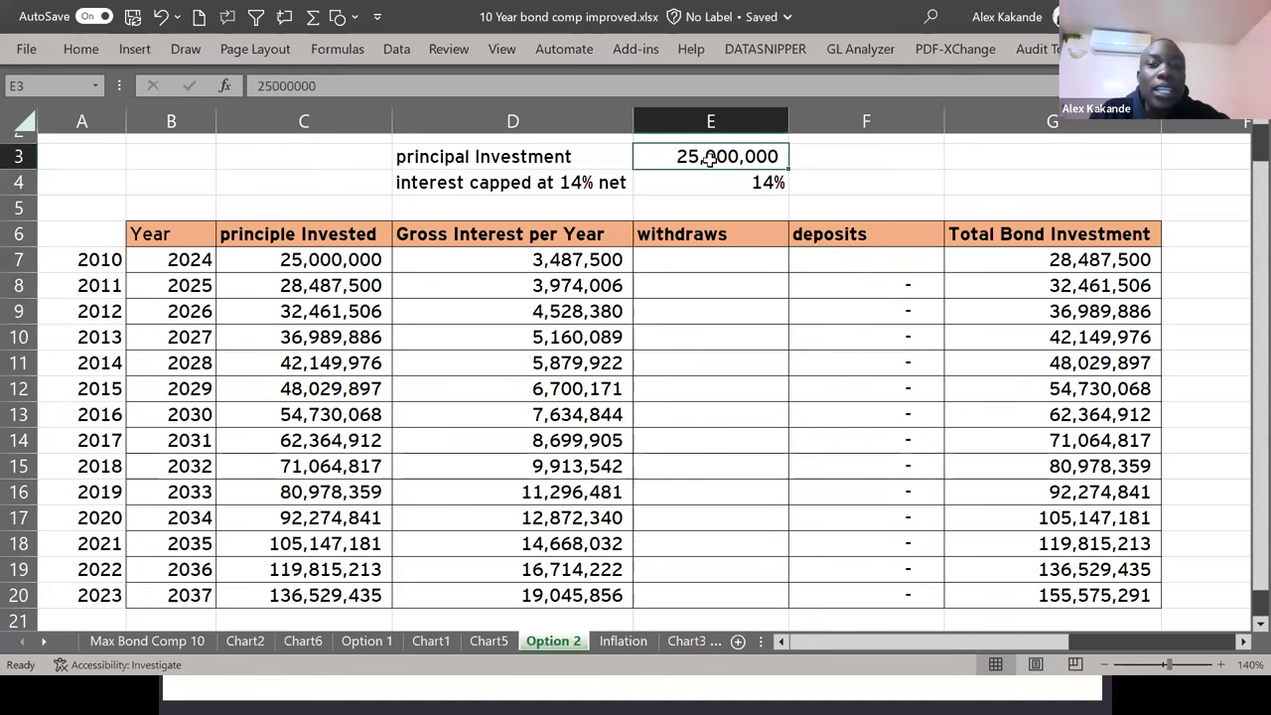
pyautogui.click(346, 85)
pyautogui.write('0')
pyautogui.press('Return')
pyautogui.click(109, 259)
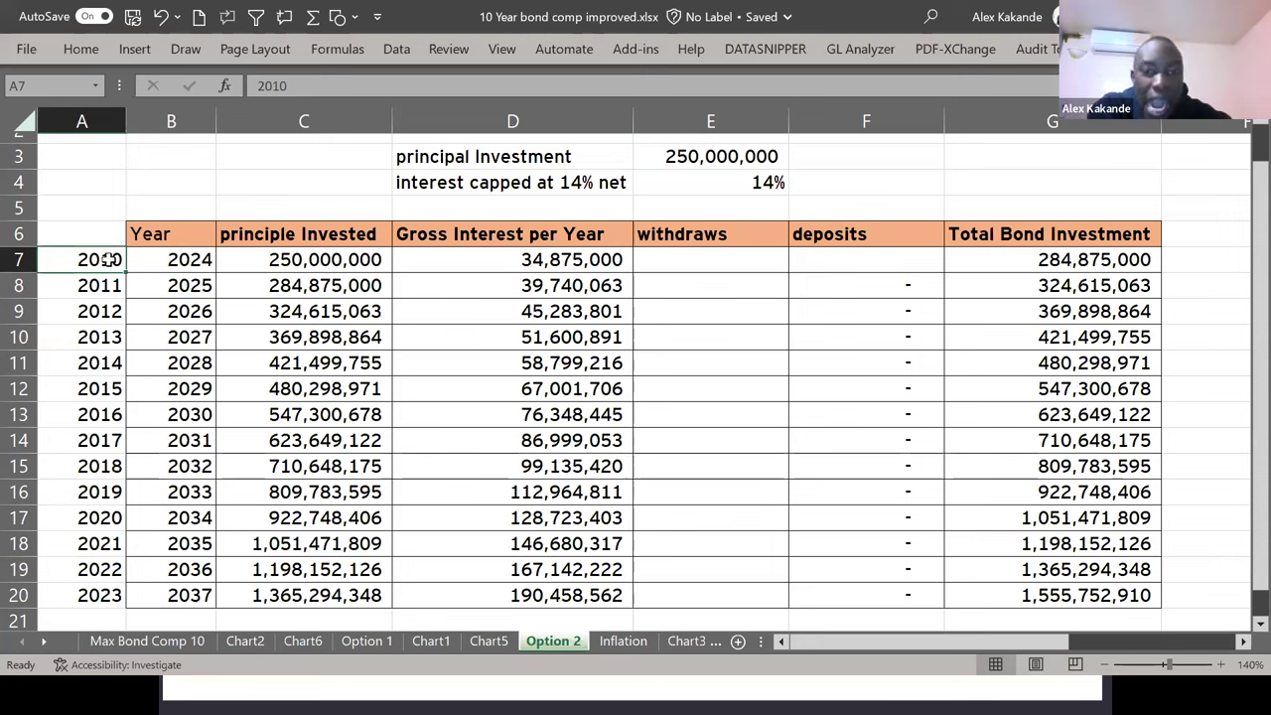
# Set the first deposit in F7 to 30,000,000 and compare the final total bond investment in G20 with the starting year.
pyautogui.click(1054, 593)
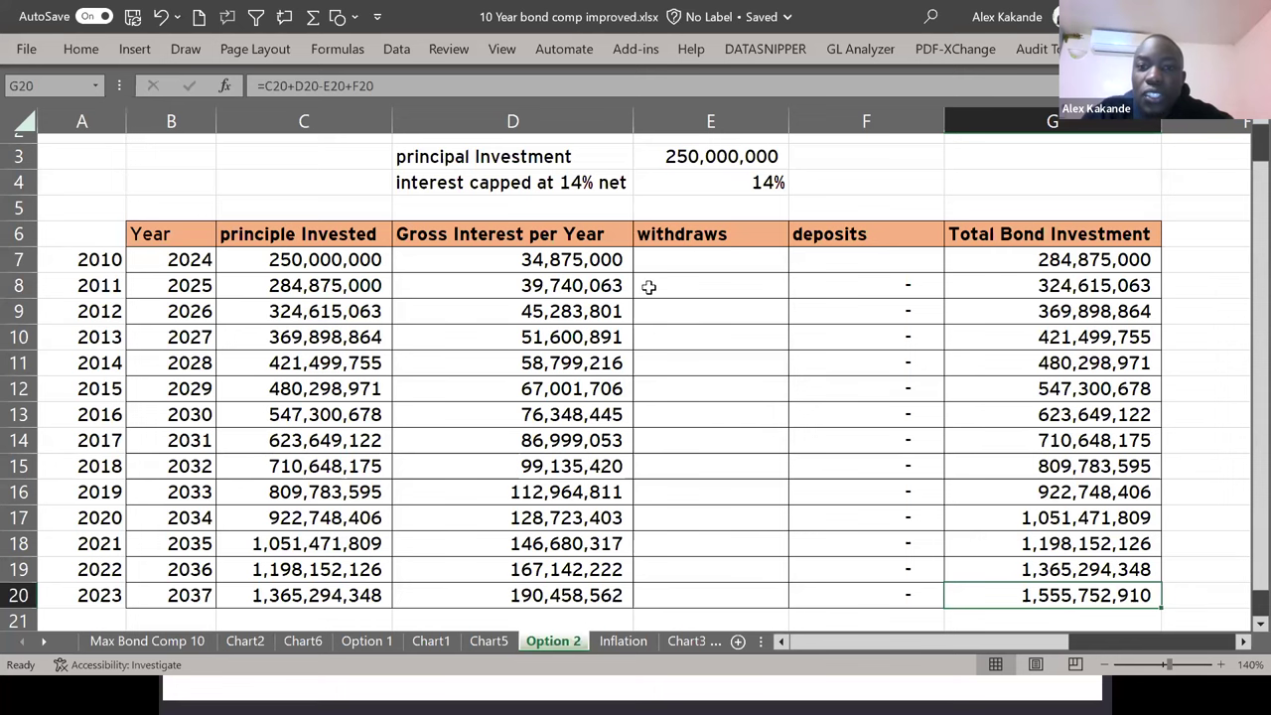
pyautogui.click(847, 258)
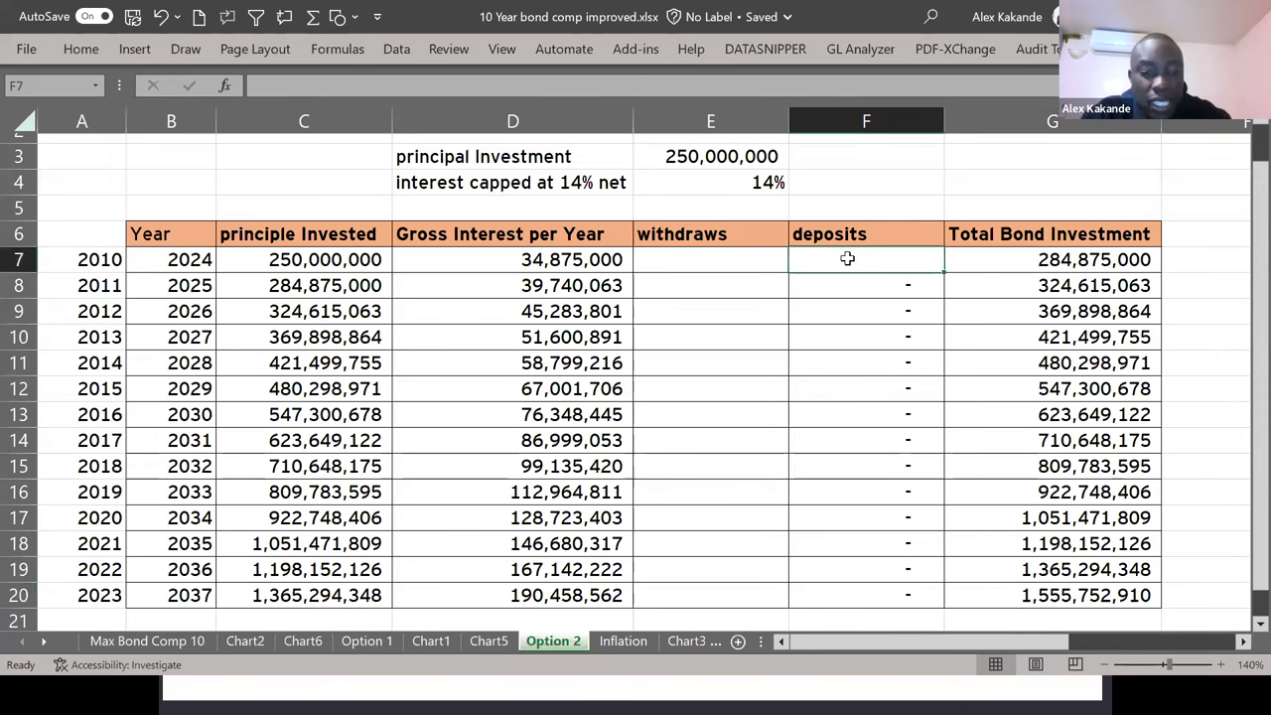
pyautogui.write('30000000')
pyautogui.hotkey('ctrl', 'Return')
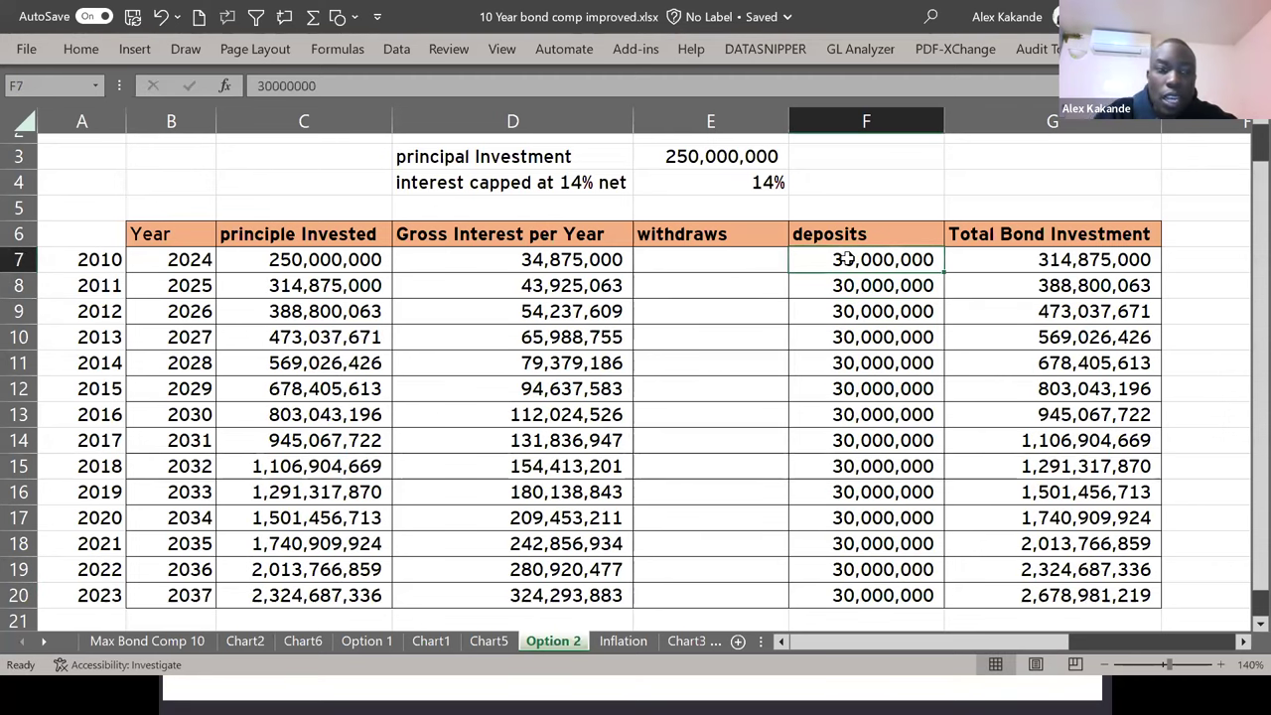
pyautogui.click(1116, 594)
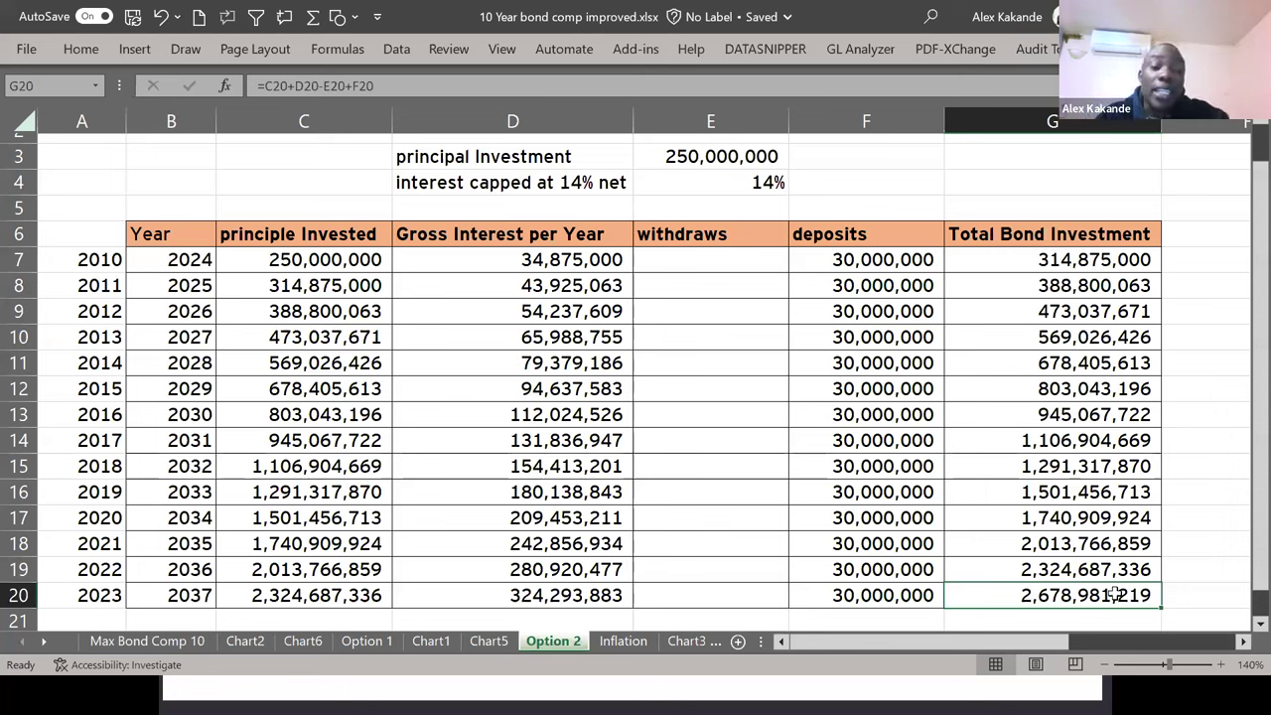
pyautogui.click(196, 256)
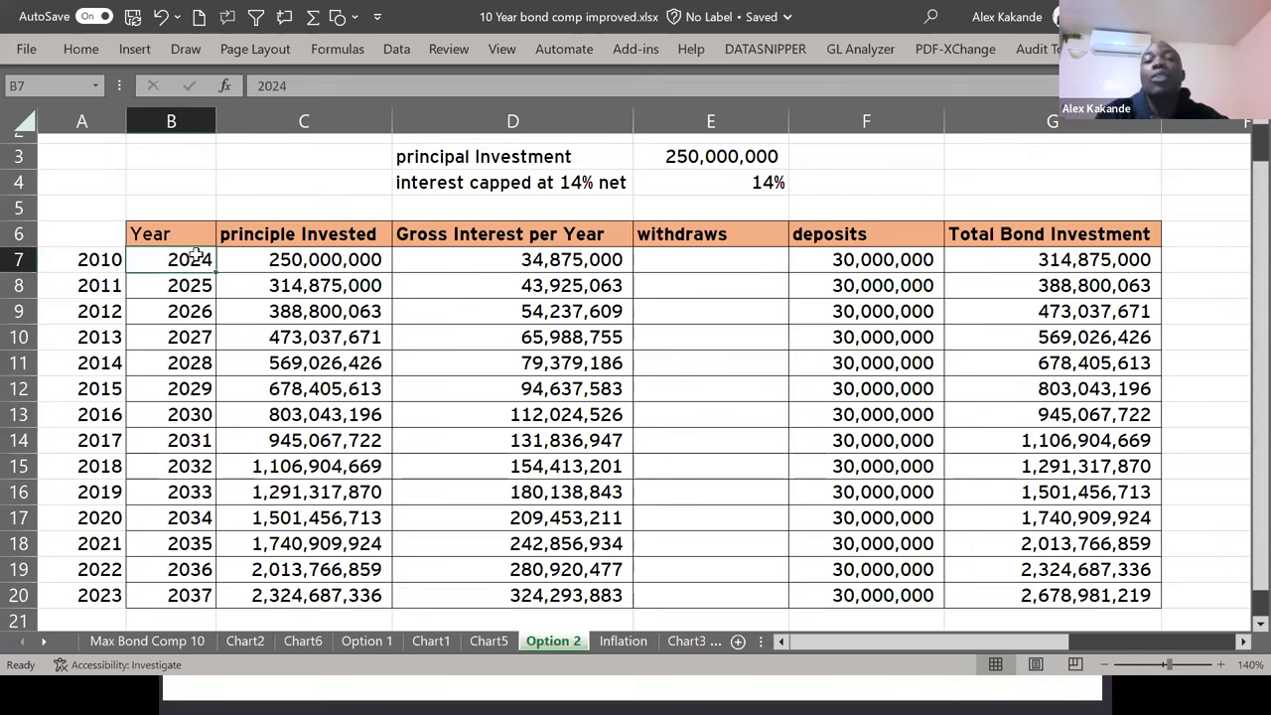
# Set the principal investment in E3 to 25,000,000.
pyautogui.click(696, 151)
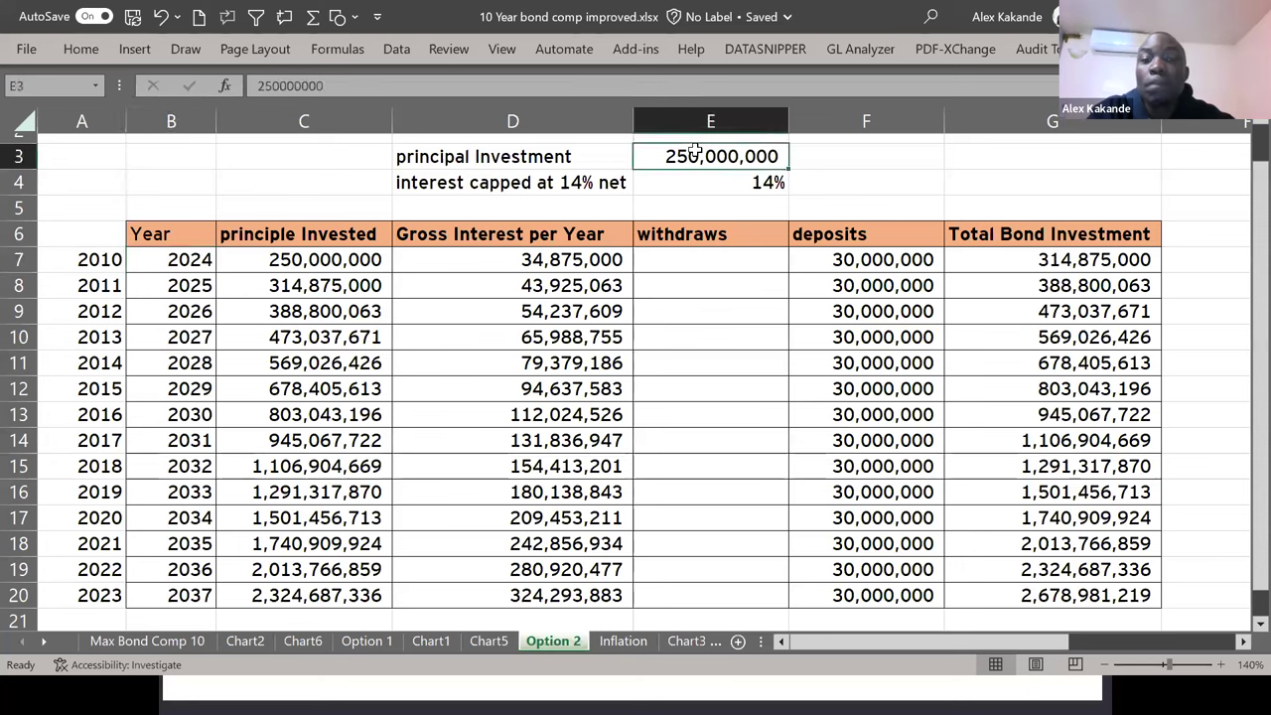
pyautogui.click(339, 87)
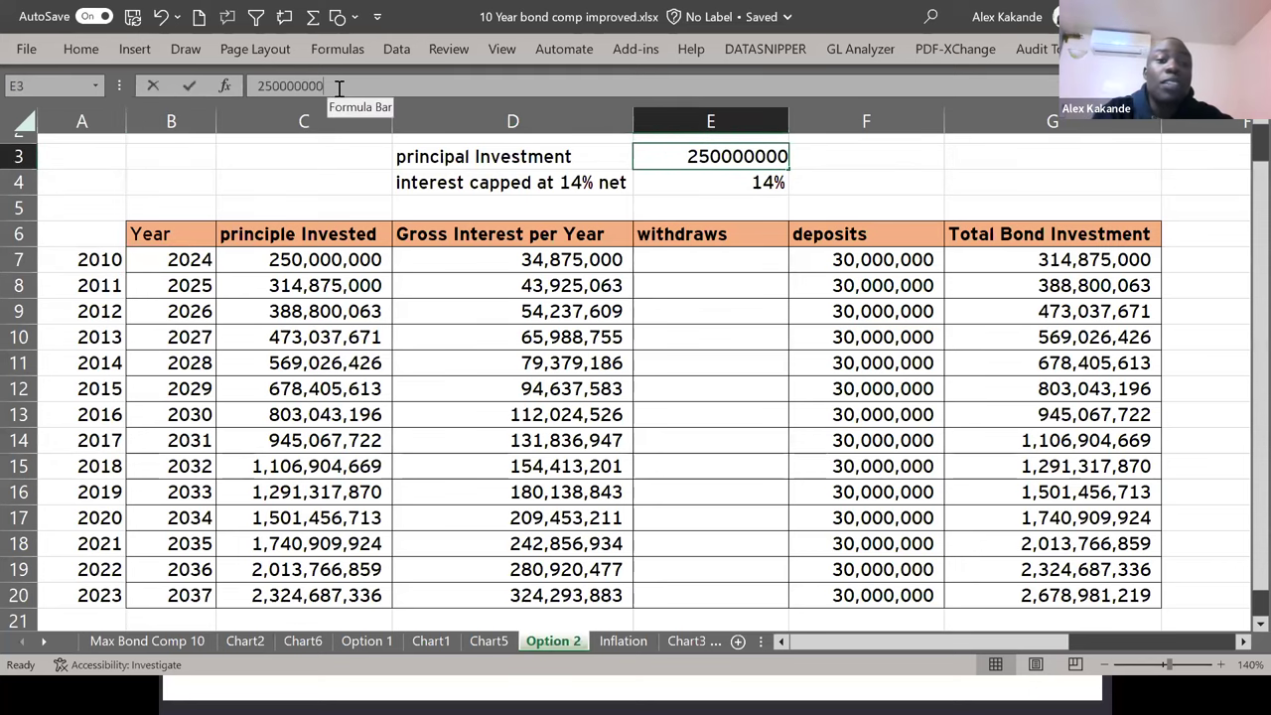
pyautogui.press('BackSpace')
pyautogui.press('Return')
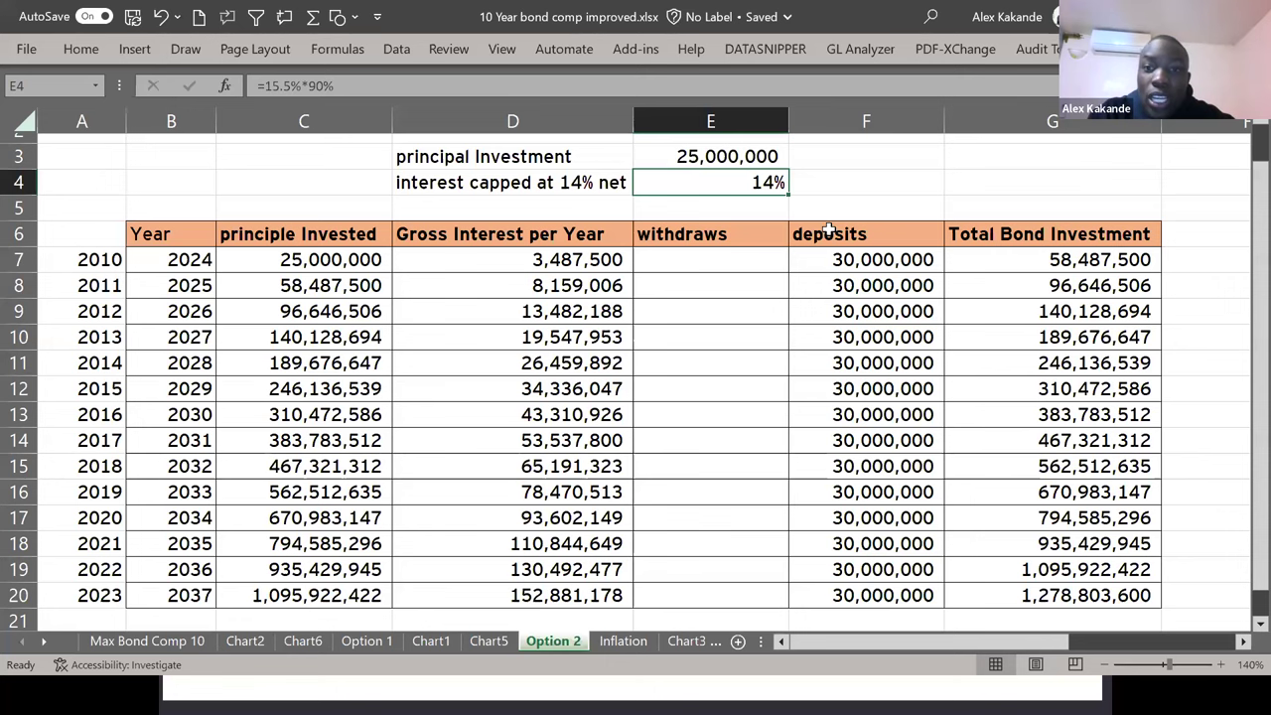
# Set the first deposit in F7 to 20,000,000.
pyautogui.click(860, 260)
pyautogui.write('20')
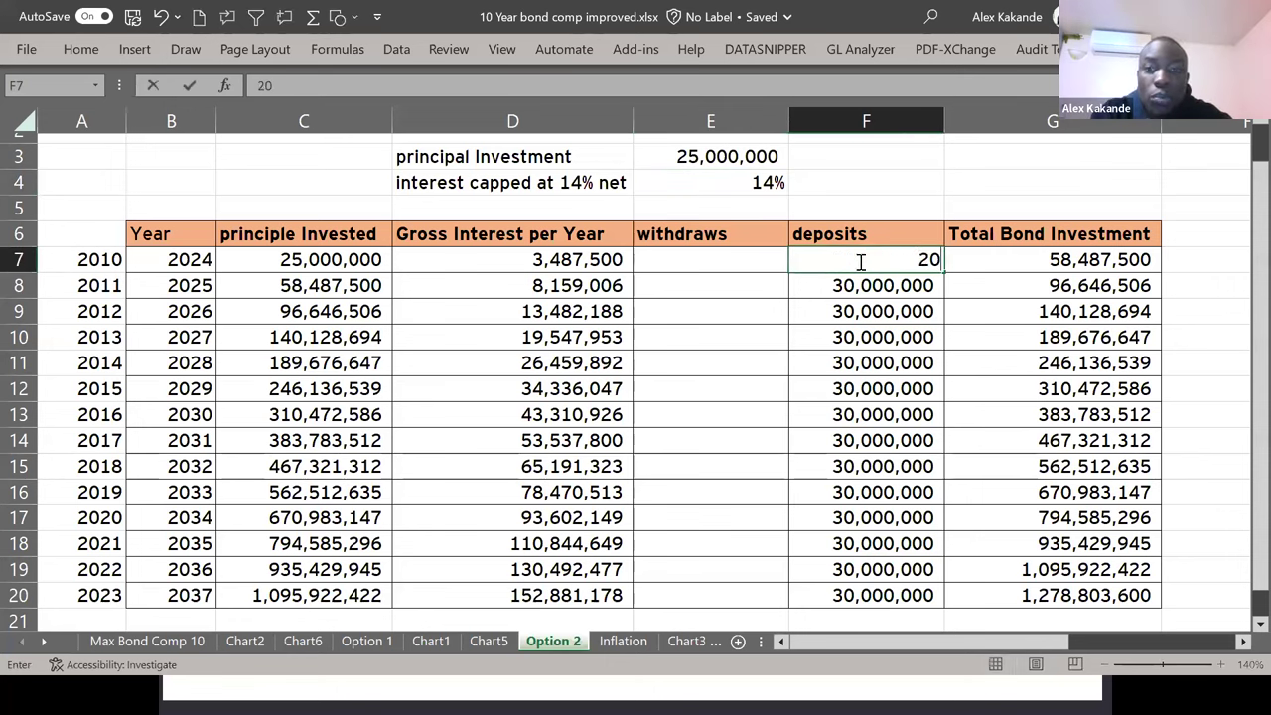
pyautogui.write('000000')
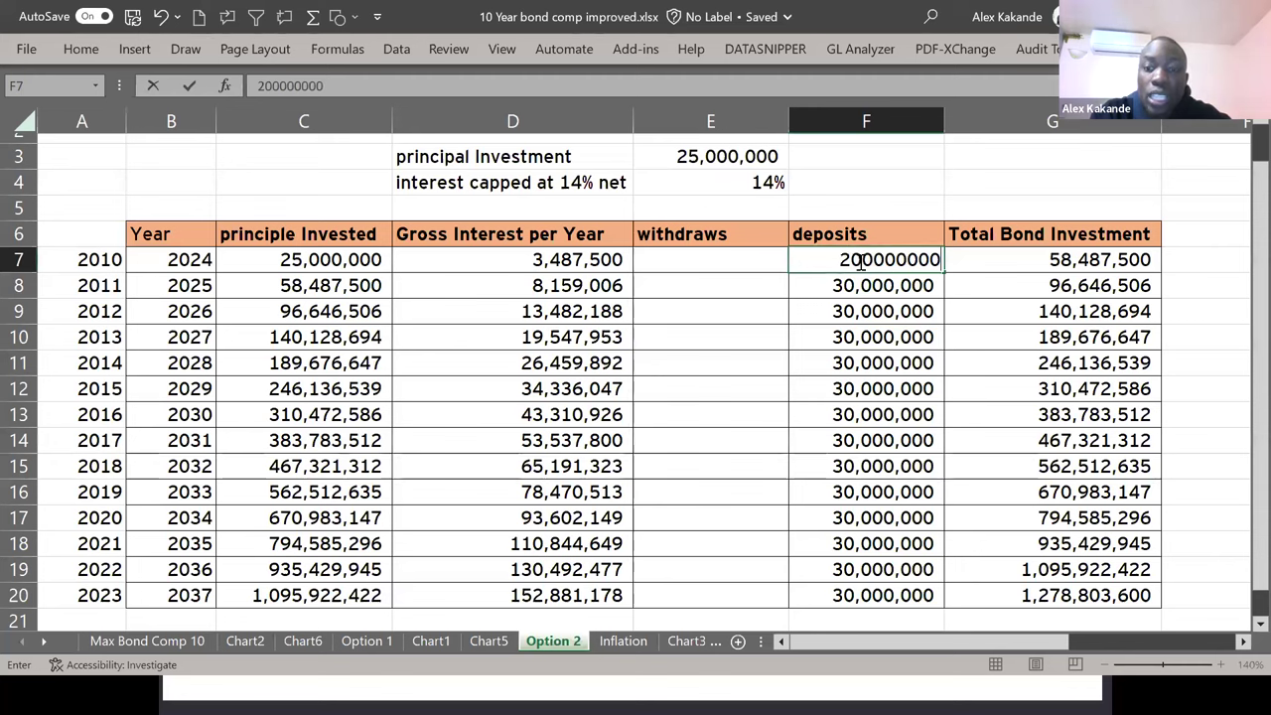
pyautogui.press('Return')
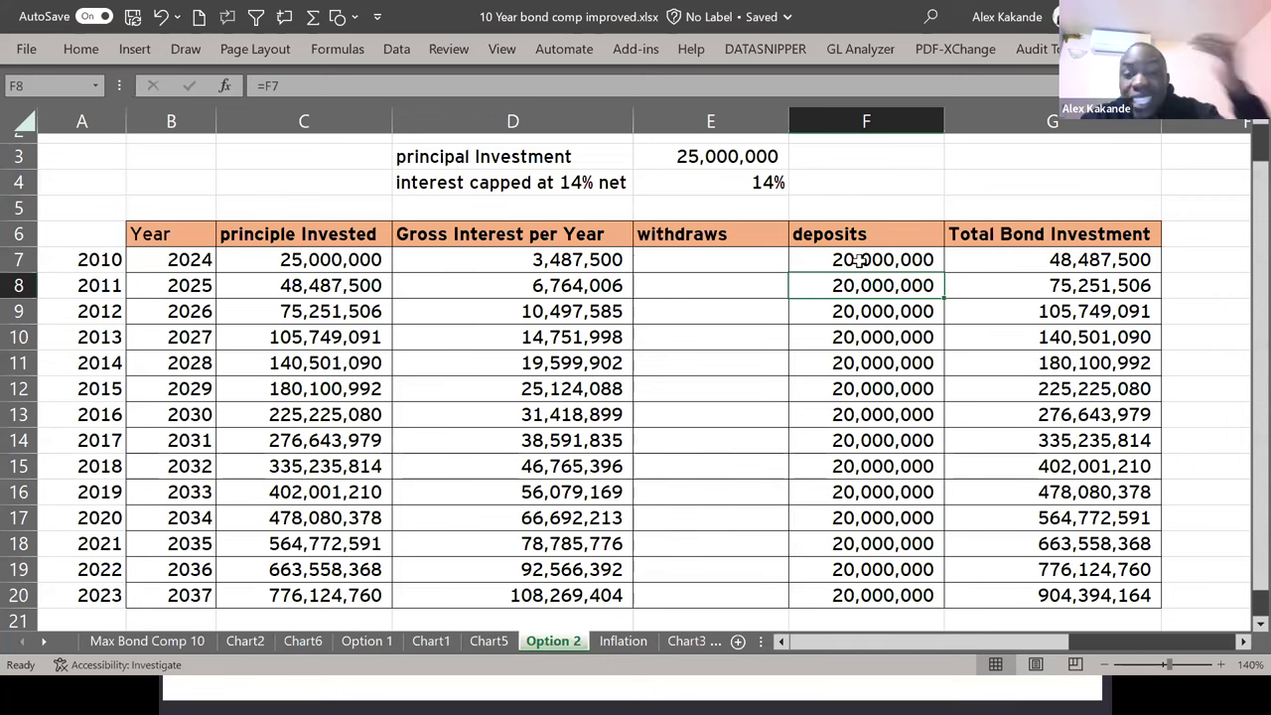
# Try the interest formula =16.75%*90% in E4 and undo the rate change.
pyautogui.click(757, 186)
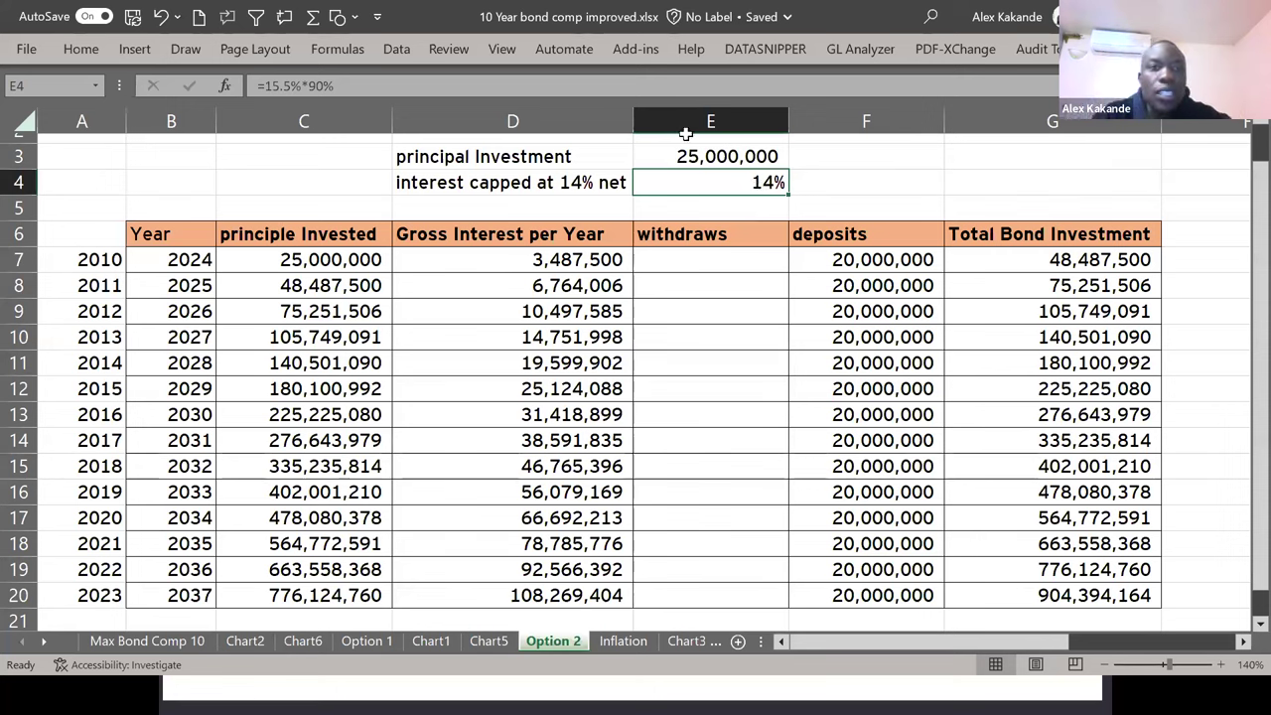
pyautogui.click(280, 85)
pyautogui.press('BackSpace')
pyautogui.write('6')
pyautogui.press('Right')
pyautogui.write('7')
pyautogui.hotkey('ctrl', 'Return')
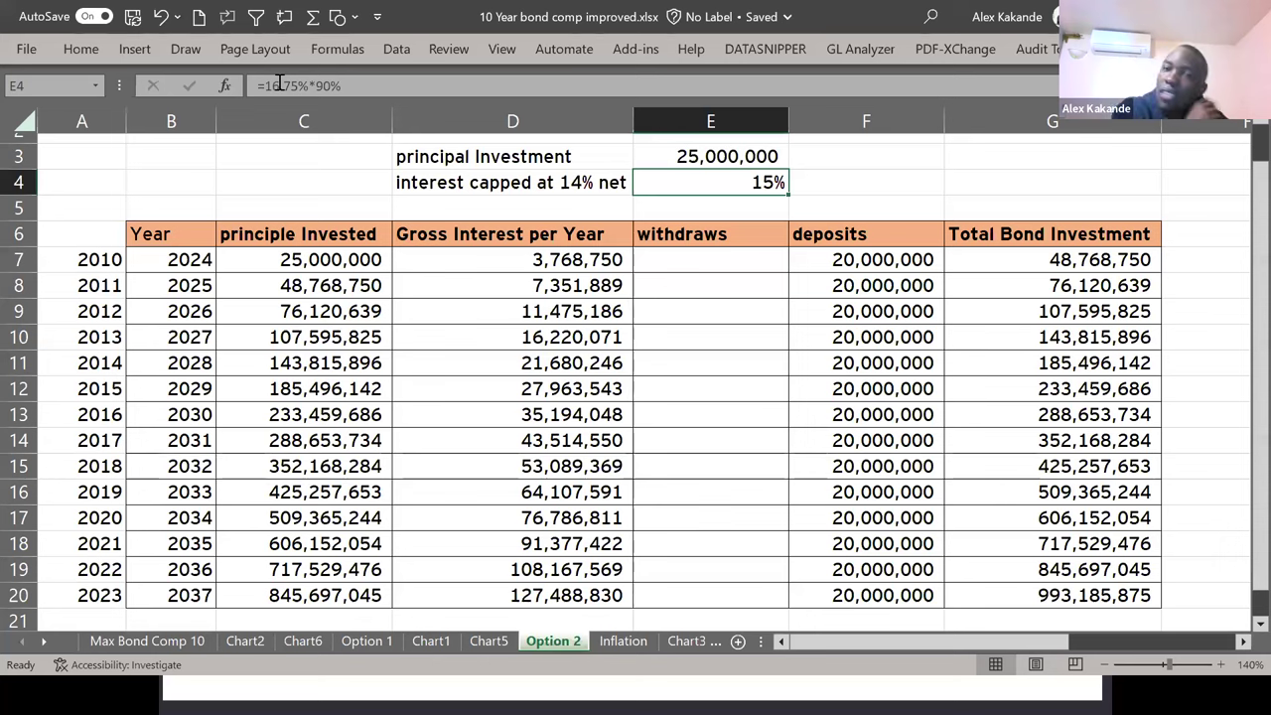
pyautogui.hotkey('ctrl', 'z')
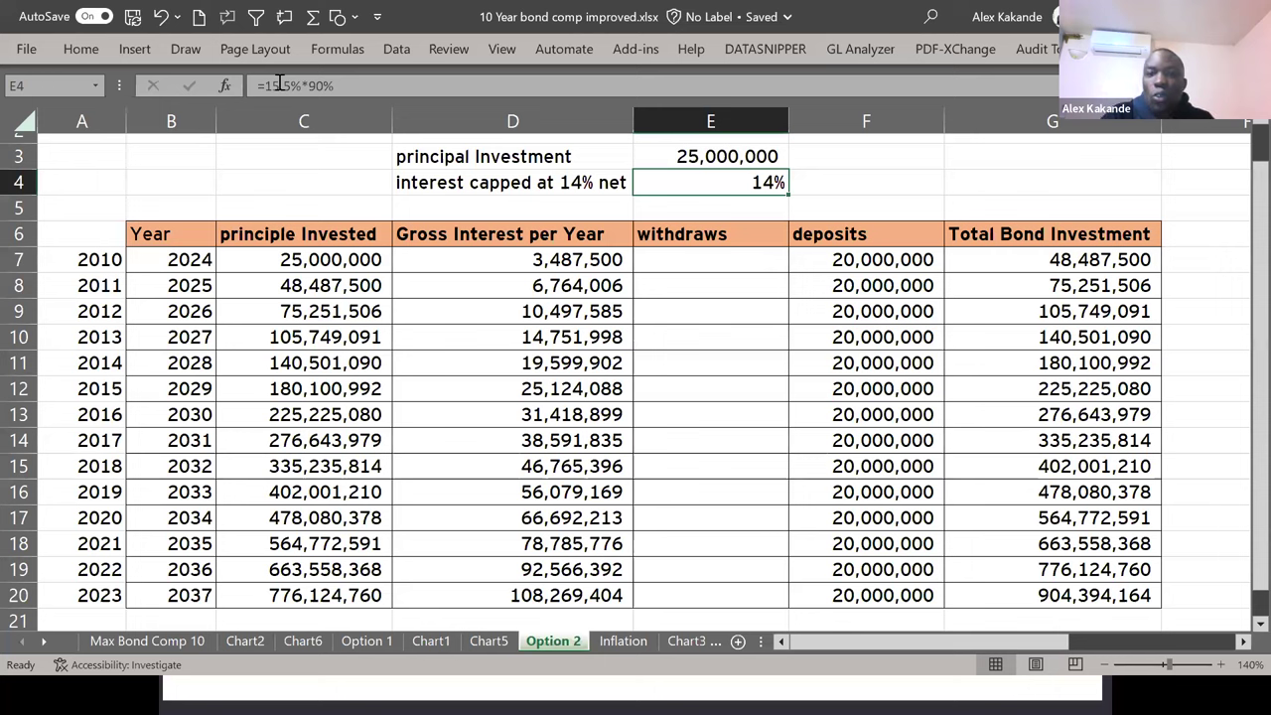
# Reduce the principal investment in E3 to 2,500,000.
pyautogui.press('Up')
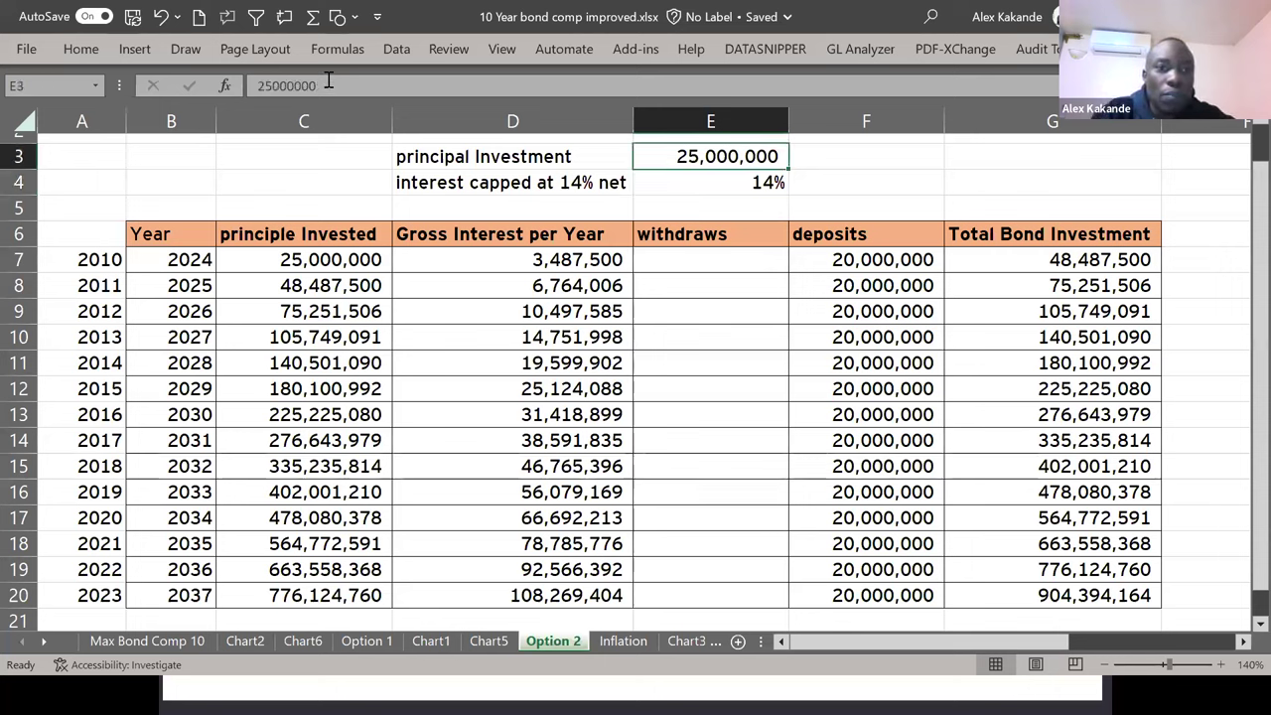
pyautogui.click(328, 85)
pyautogui.press('BackSpace')
pyautogui.press('Return')
pyautogui.press('Up')
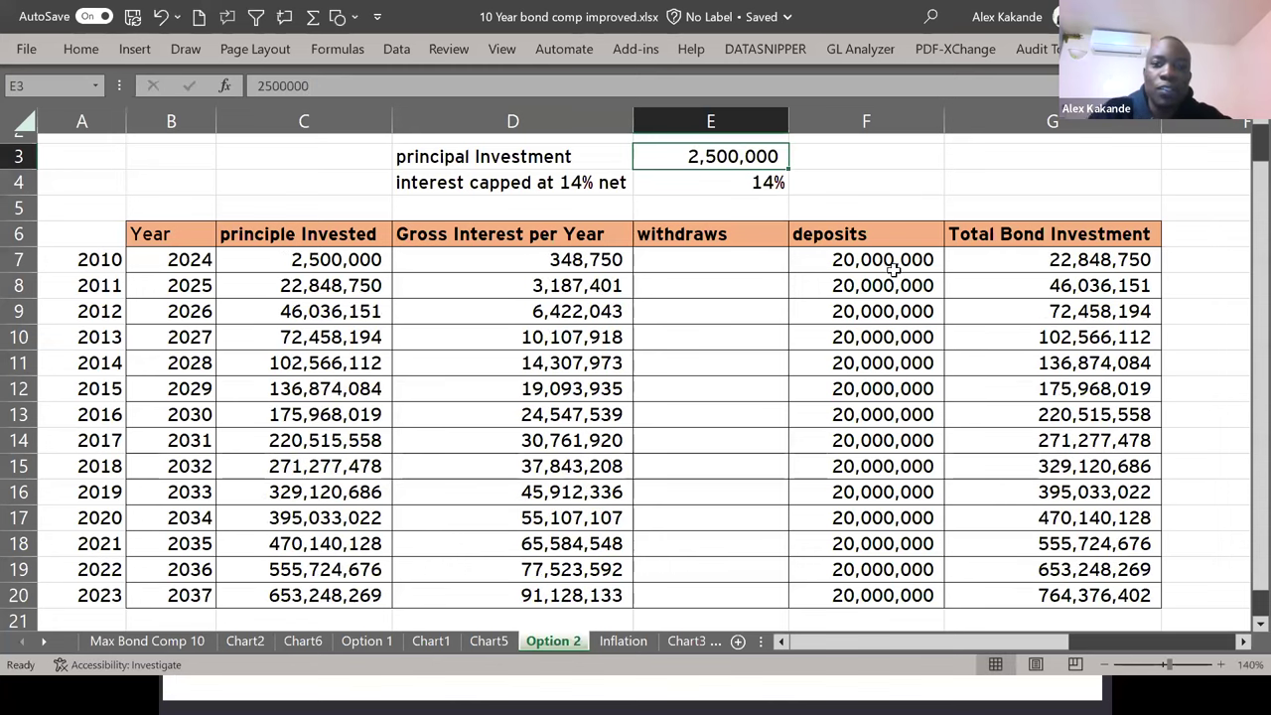
# Reduce the first deposit in F7 to 2,000,000, keeping the linked formulas below it.
pyautogui.click(900, 265)
pyautogui.click(345, 85)
pyautogui.press('BackSpace')
pyautogui.press('Return')
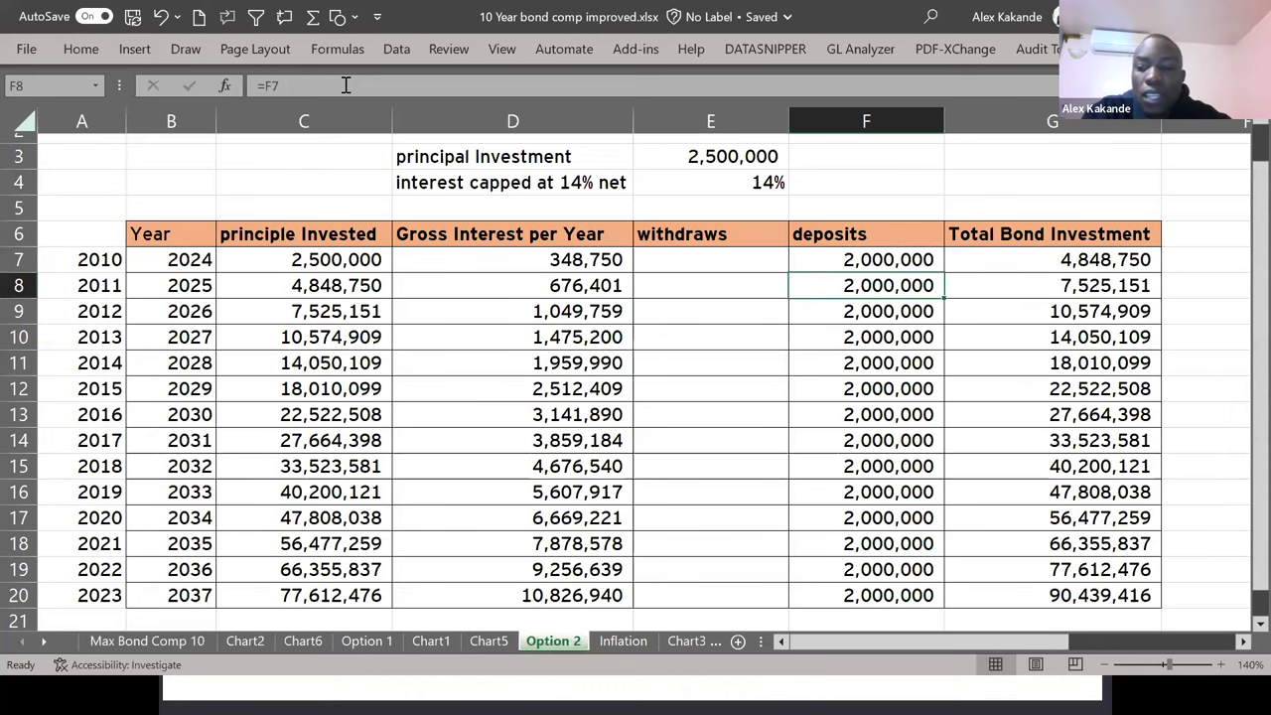
# Review the last year's total investment and gross interest against the principal, first deposit and first year's interest.
pyautogui.click(1009, 593)
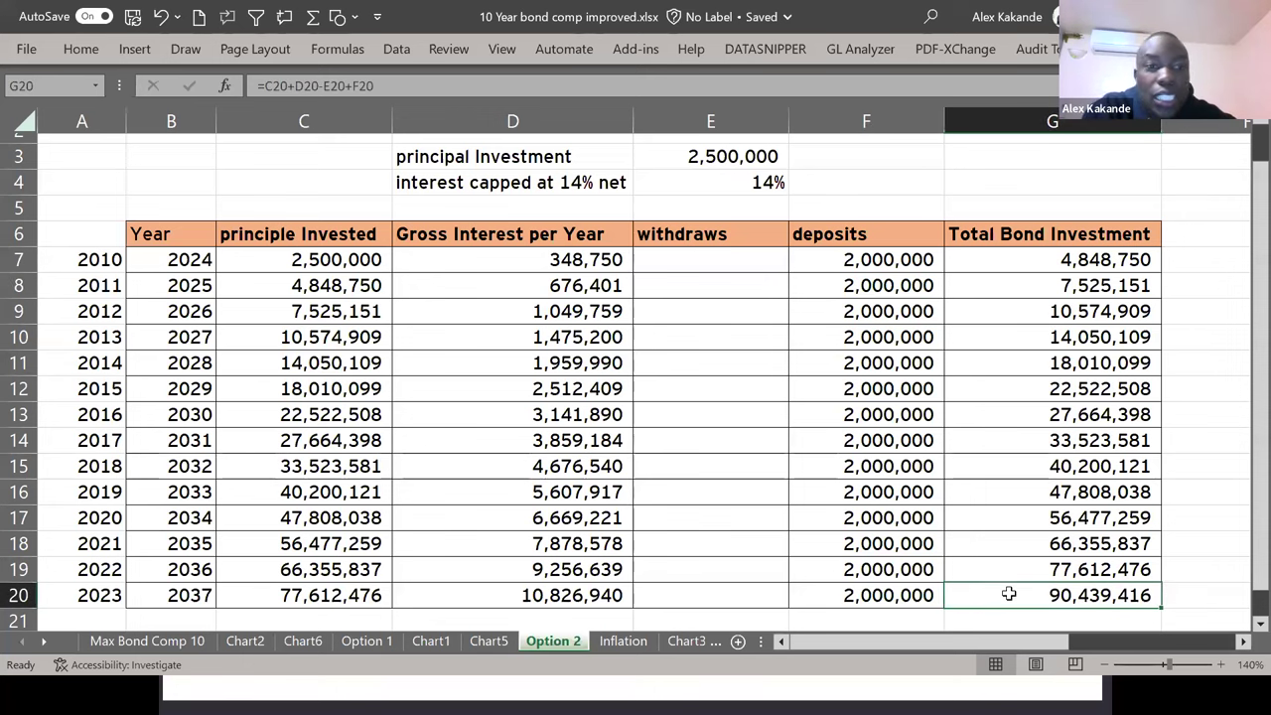
pyautogui.click(79, 260)
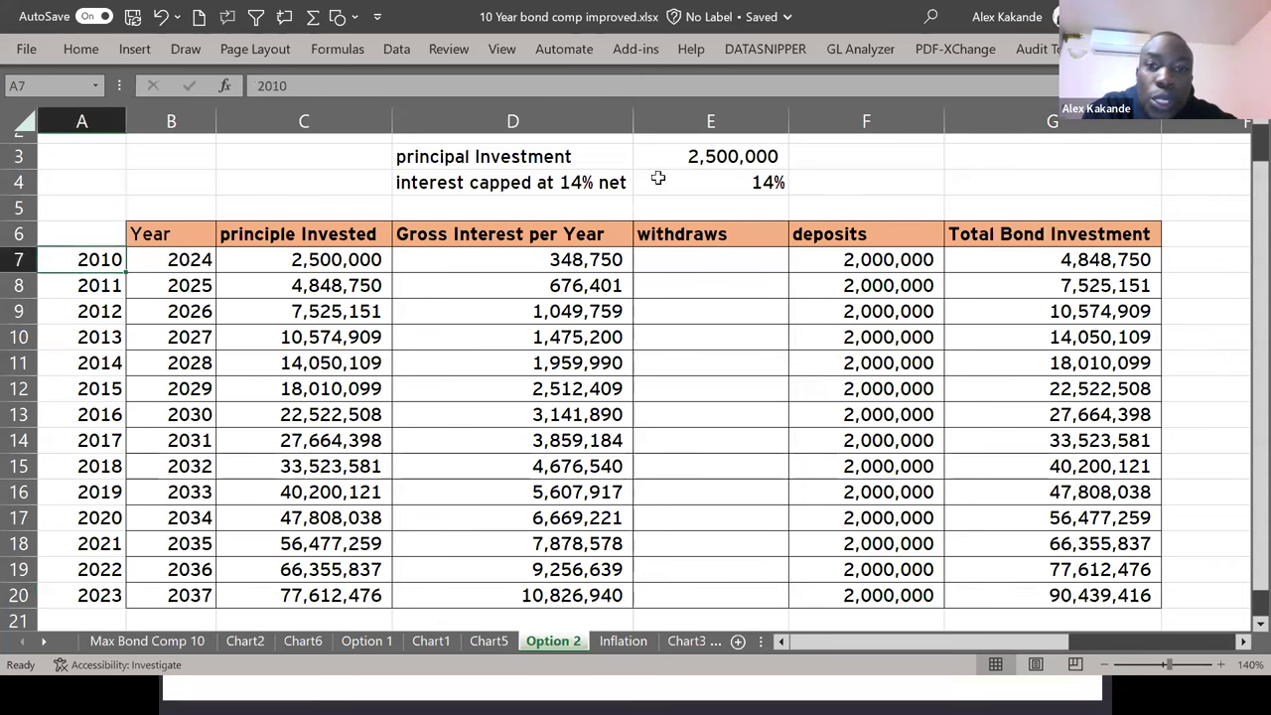
pyautogui.click(683, 159)
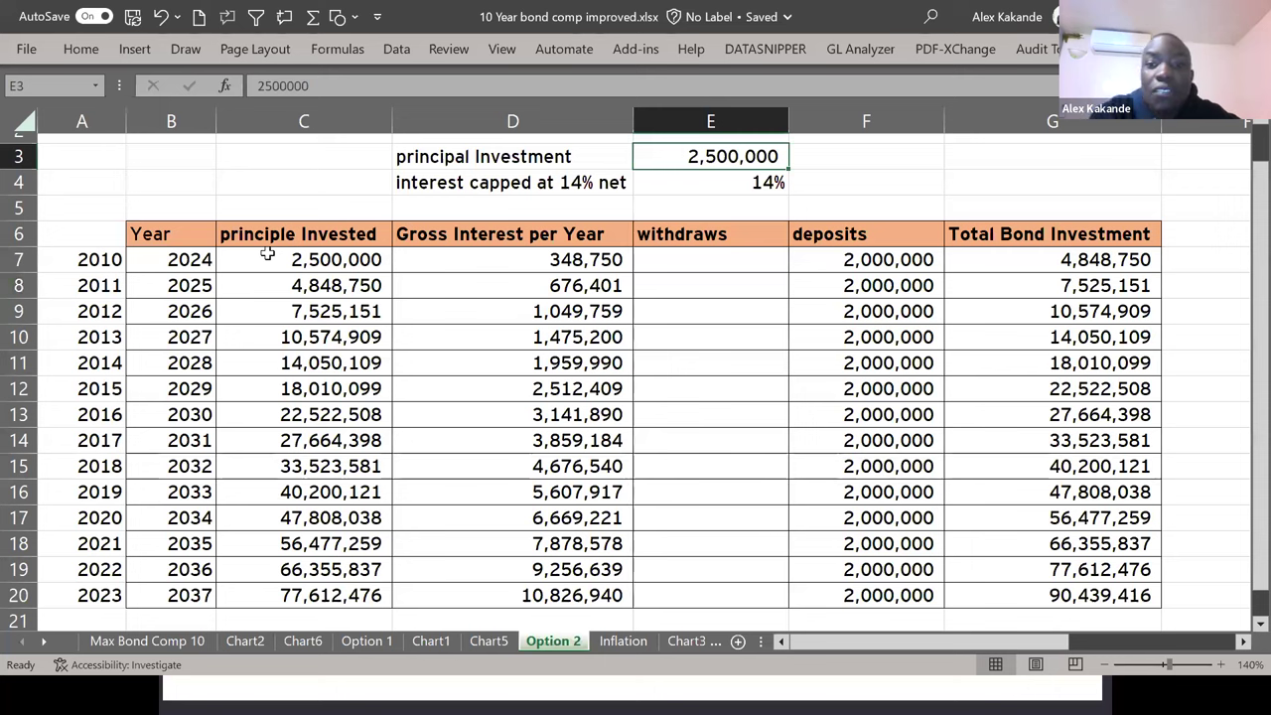
pyautogui.click(837, 259)
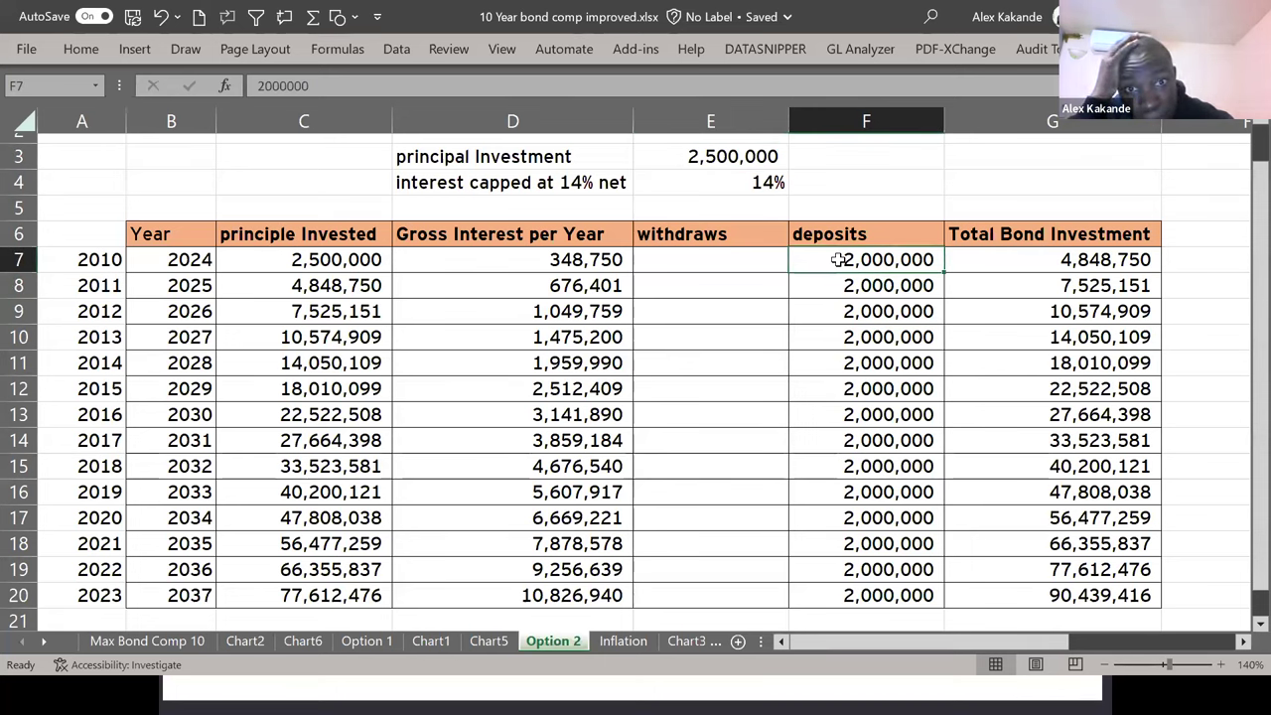
pyautogui.click(1105, 596)
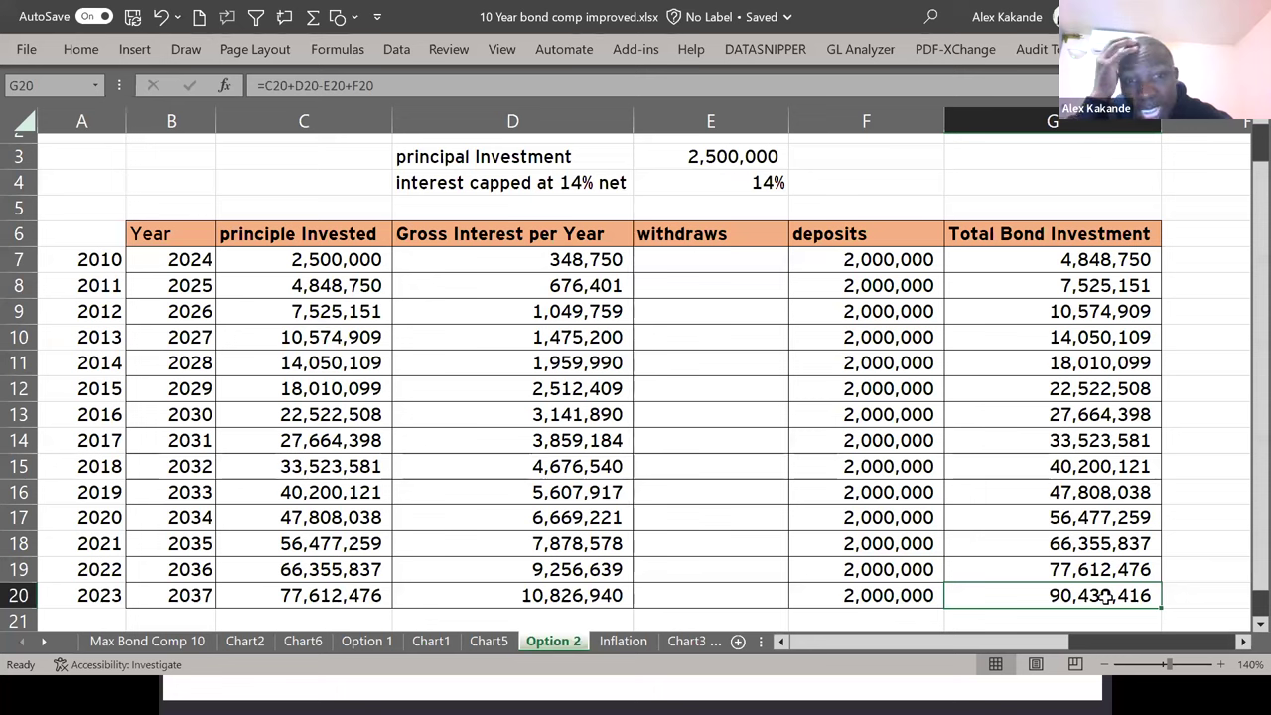
pyautogui.click(103, 253)
pyautogui.press('Right')
pyautogui.press('Right')
pyautogui.press('Right')
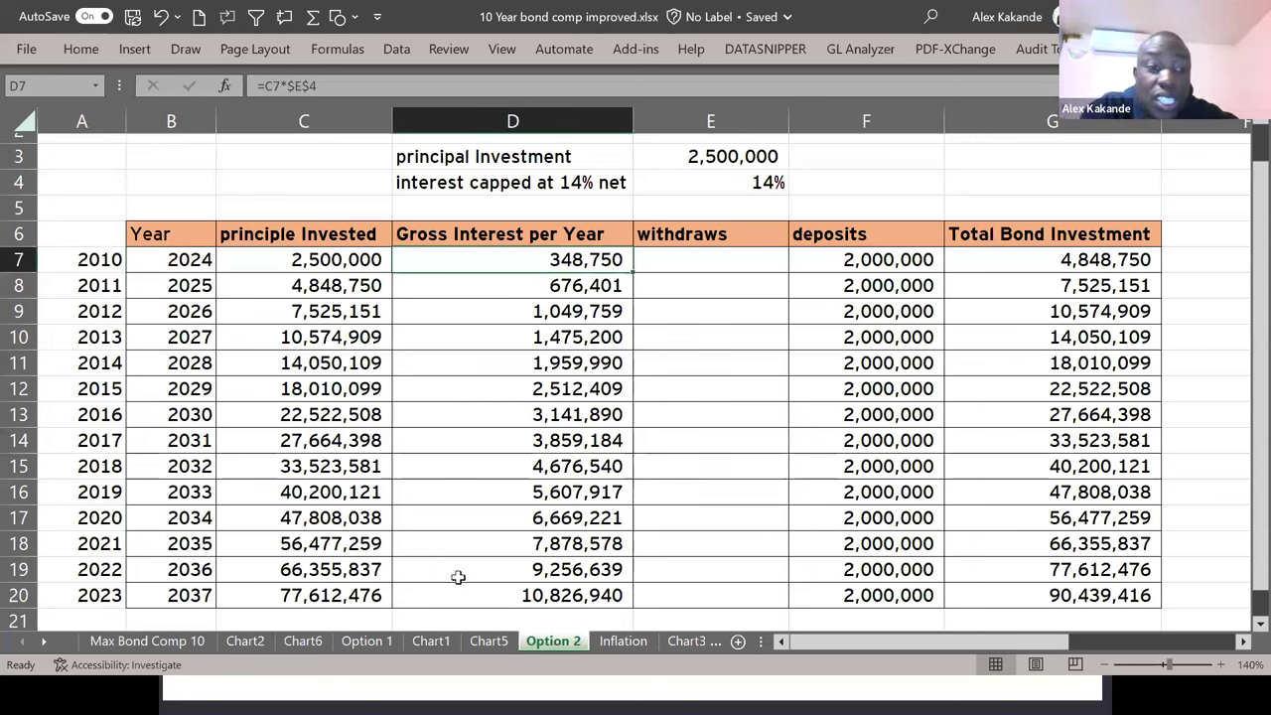
pyautogui.click(494, 596)
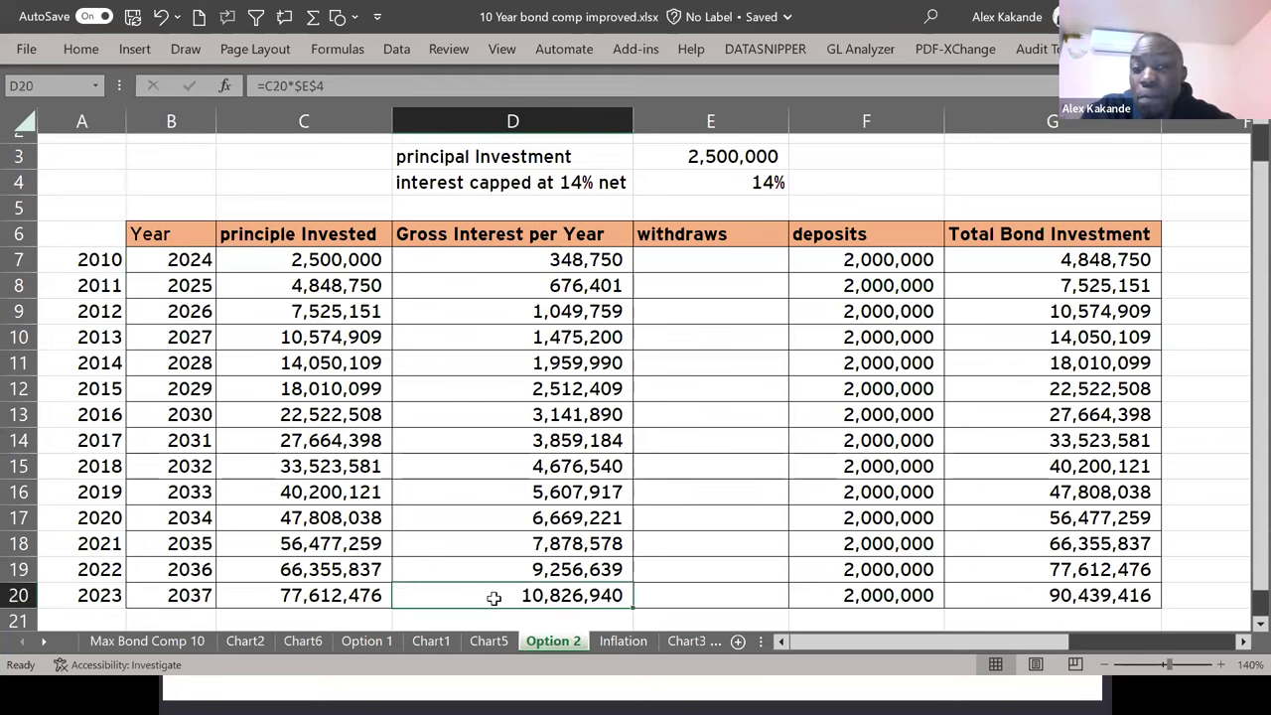
# Extend the bond schedule by filling rows A19:G20 down to row 27, and check the last gross interest in D27.
pyautogui.scroll(-2, 247, 488)
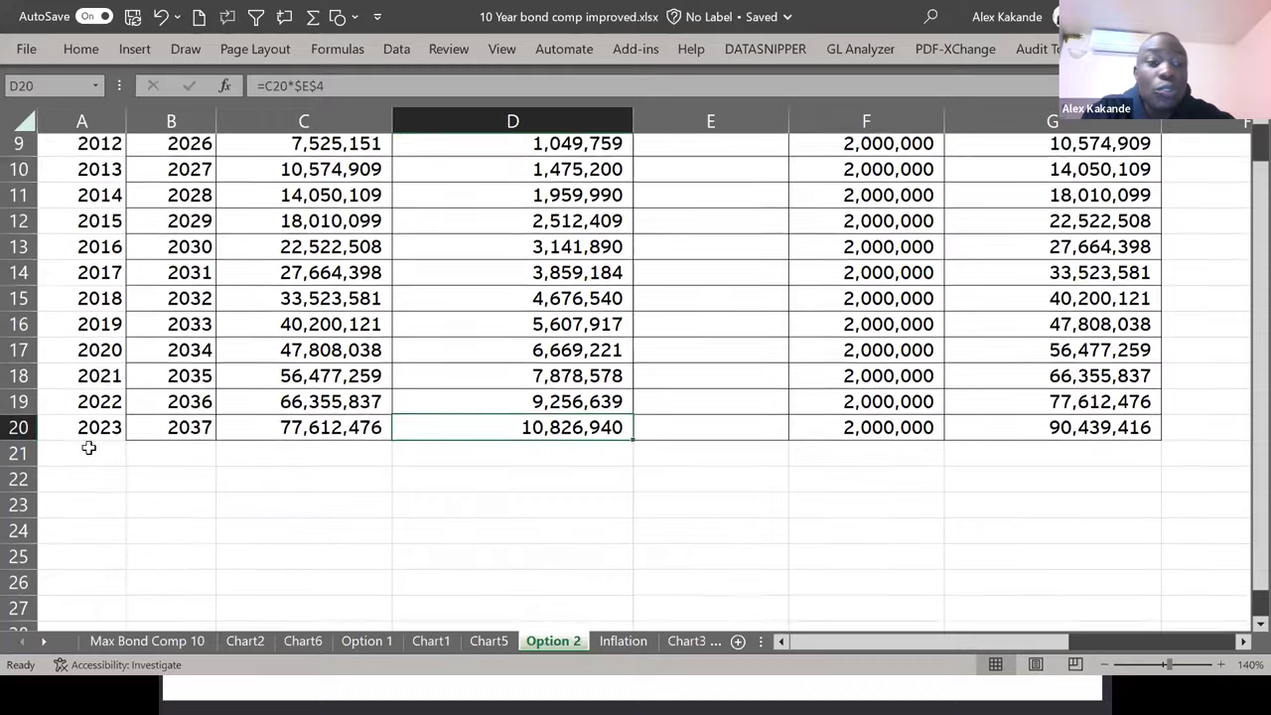
pyautogui.moveTo(91, 388); pyautogui.dragTo(1143, 605)
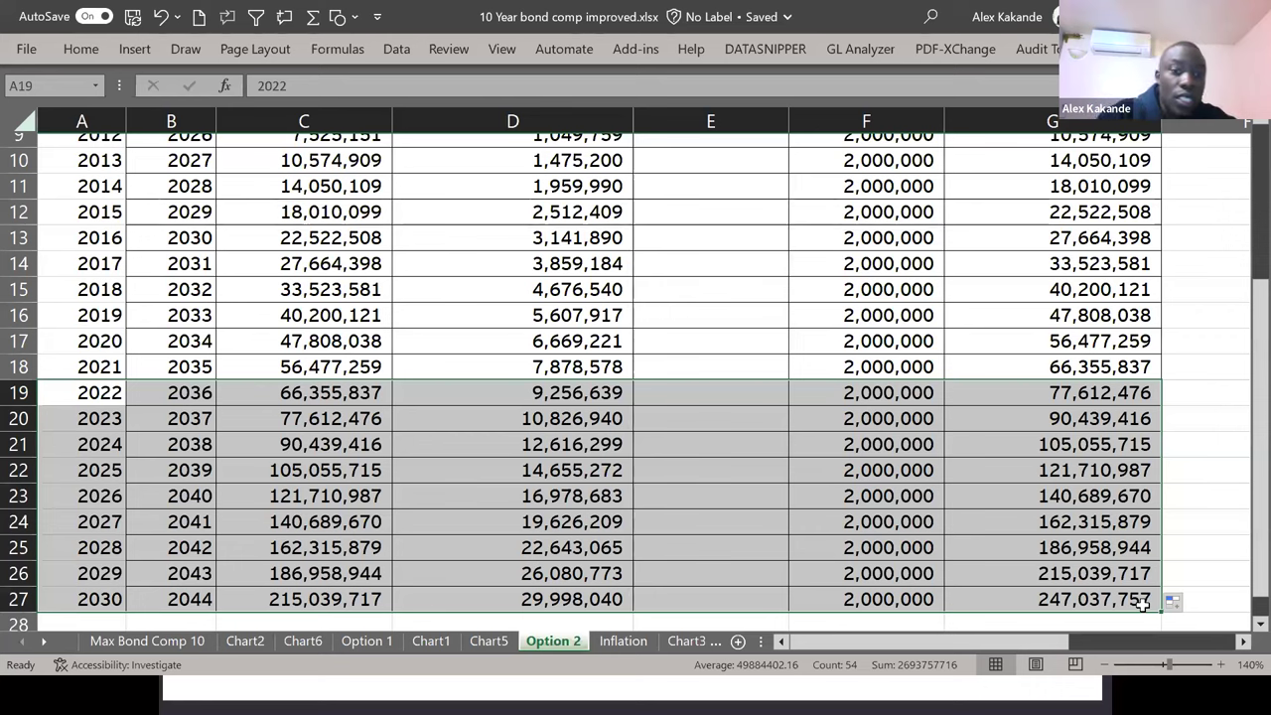
pyautogui.click(552, 600)
pyautogui.scroll(3, 552, 600)
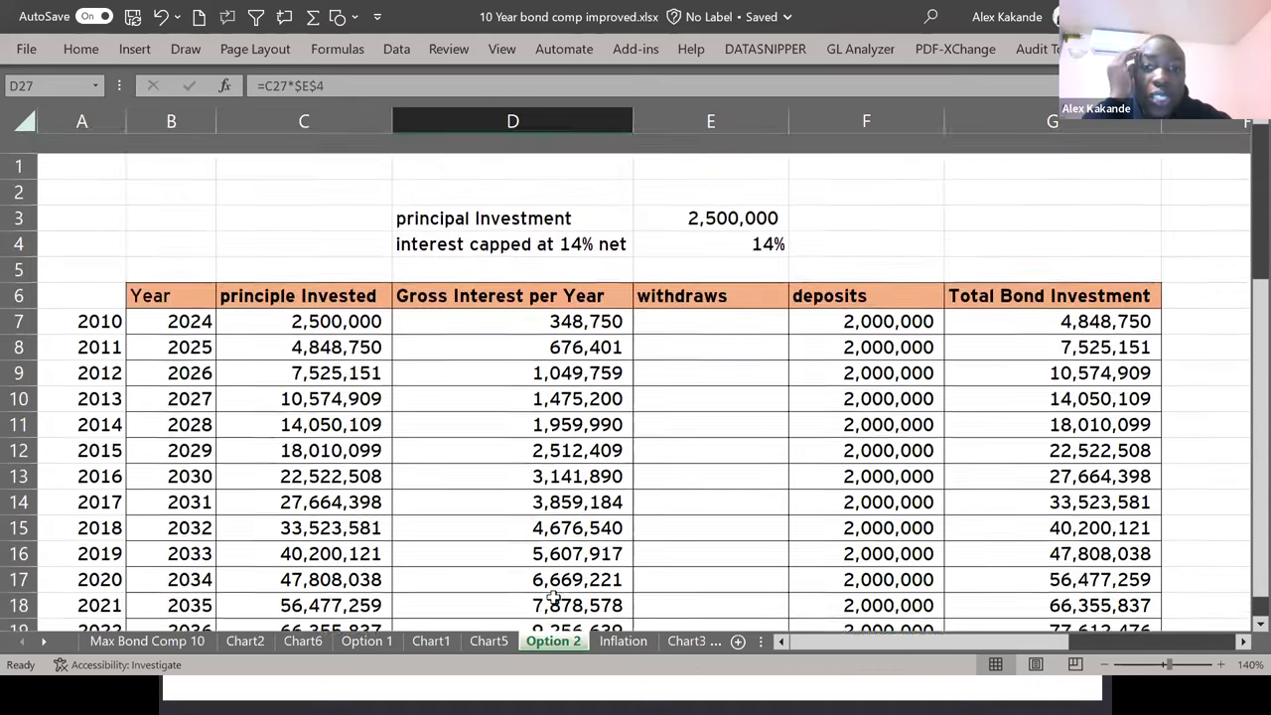